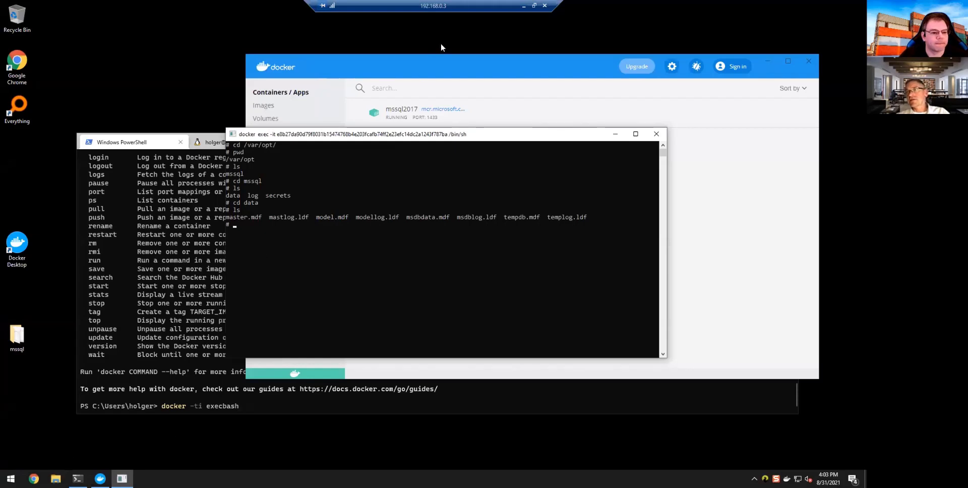
Step: Remove the running mssql2017 container and all its data in Docker Desktop
left_click(403, 99)
mouse_move(834, 121)
left_click(802, 112)
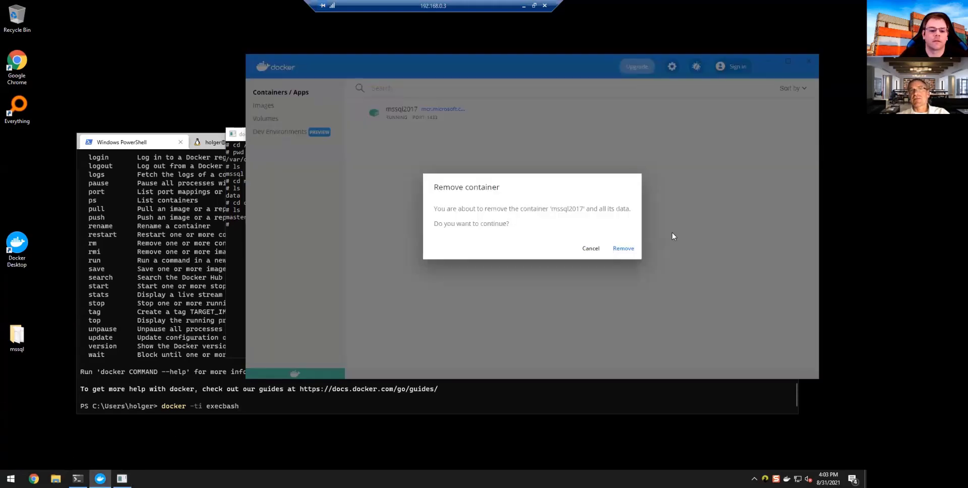
left_click(623, 249)
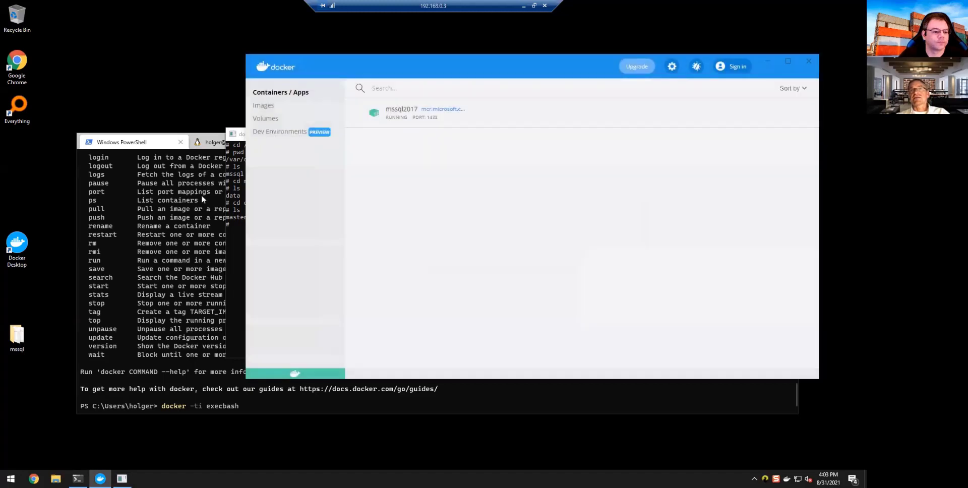
Step: Switch to the Windows PowerShell session and clear the unfinished docker command from the prompt
left_click(146, 143)
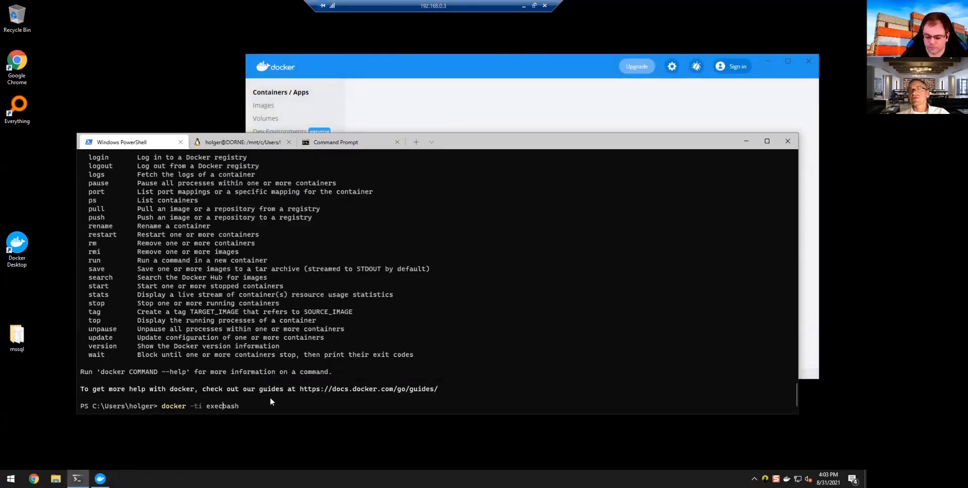
key("End")
key("BackSpace")
key("BackSpace")
key("BackSpace")
key("BackSpace")
key("BackSpace")
key("BackSpace")
key("BackSpace")
key("BackSpace")
key("BackSpace")
key("BackSpace")
key("BackSpace")
key("BackSpace")
key("BackSpace")
key("BackSpace")
key("BackSpace")
key("BackSpace")
key("BackSpace")
key("BackSpace")
key("BackSpace")
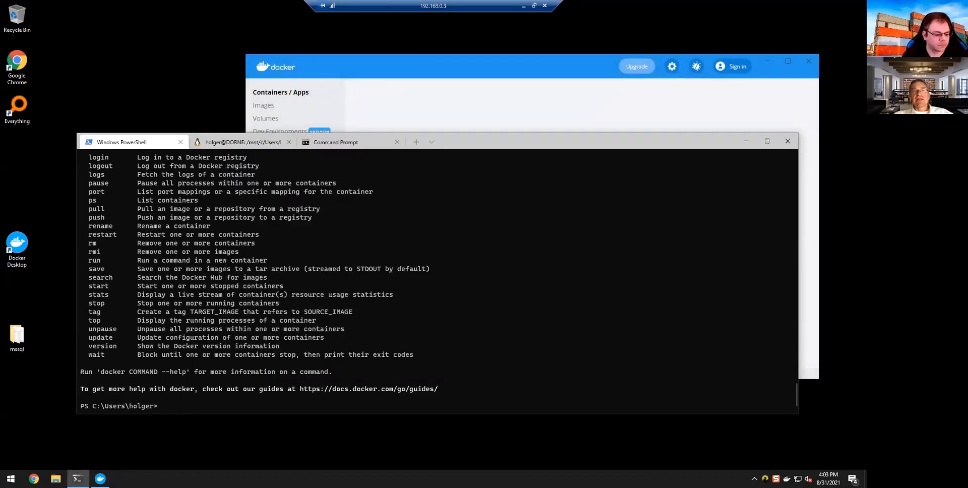
Step: Change to the coderage folder on drive D: in PowerShell
type("d;")
type(":")
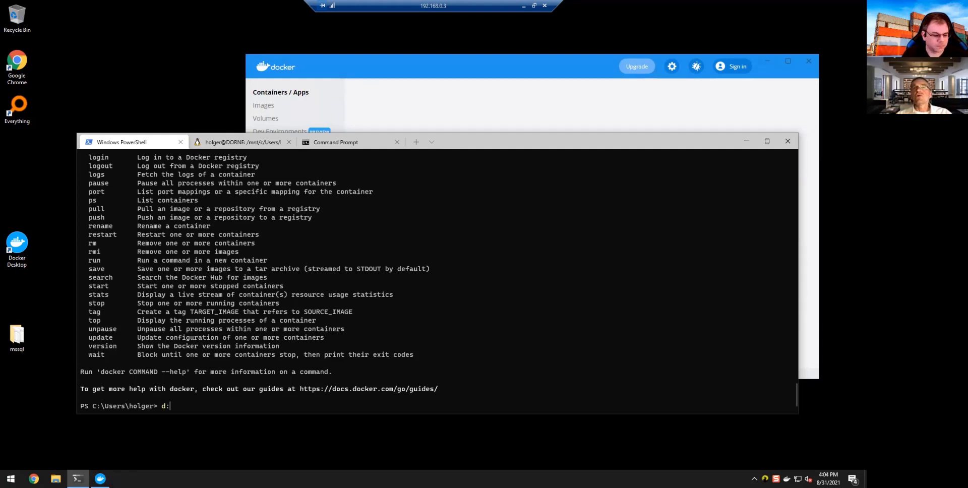
key("Return")
type("cd coderage")
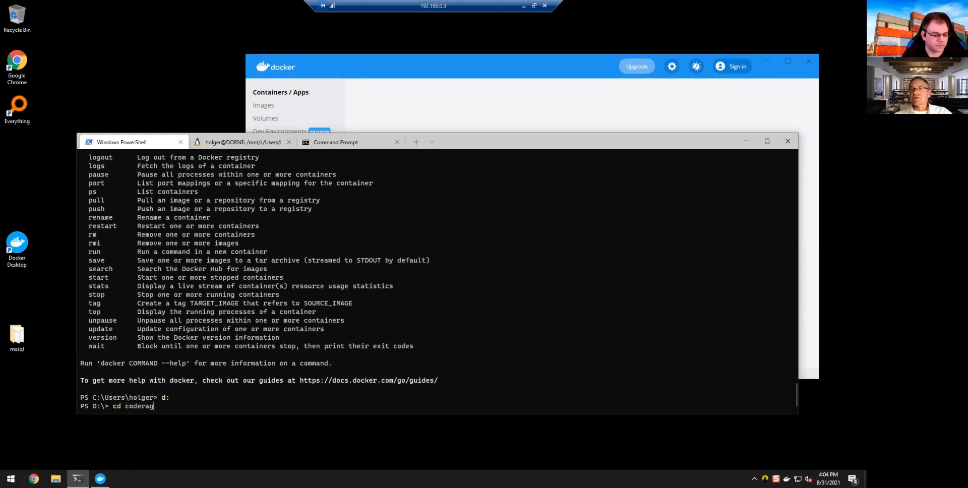
key("Return")
Step: Build a Docker image tagged coderage from the current folder with docker build . -t coderage
key("Up")
key("Up")
key("Up")
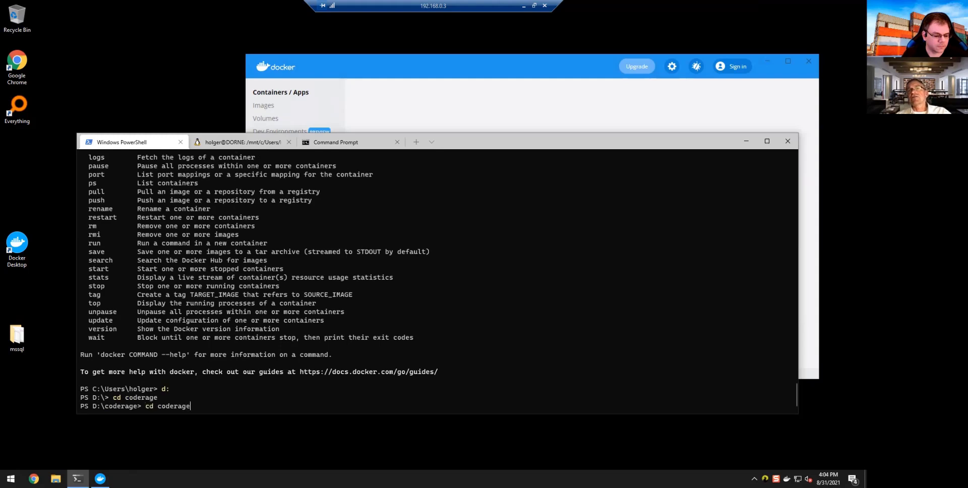
key("Up")
key("Up")
key("Up")
key("Up")
key("Up")
key("Up")
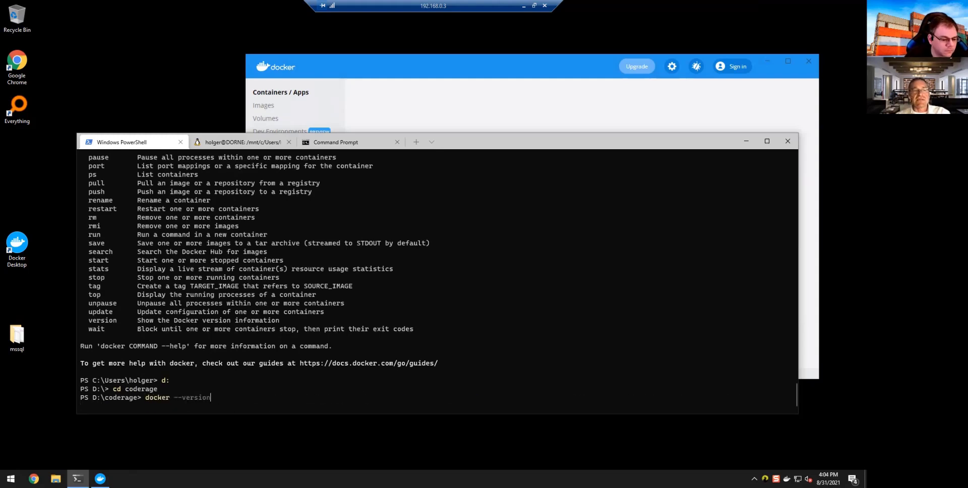
key("Up")
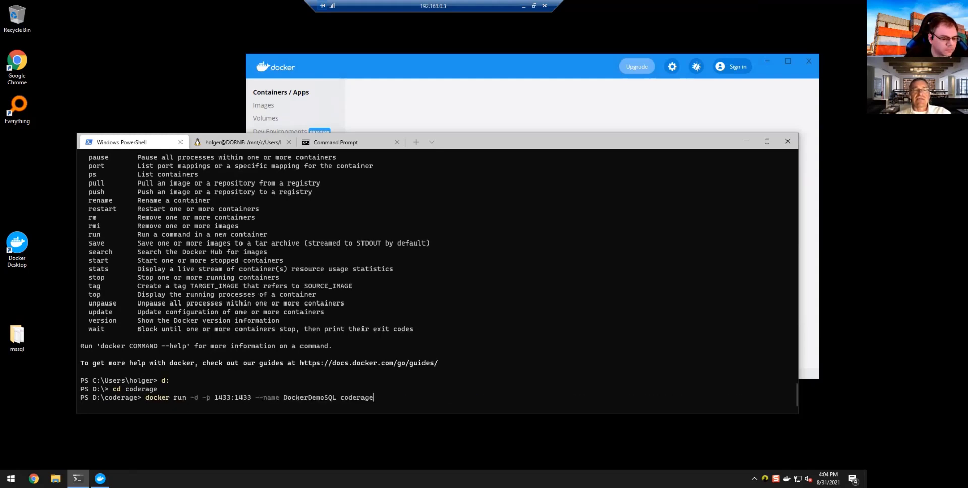
key("Down")
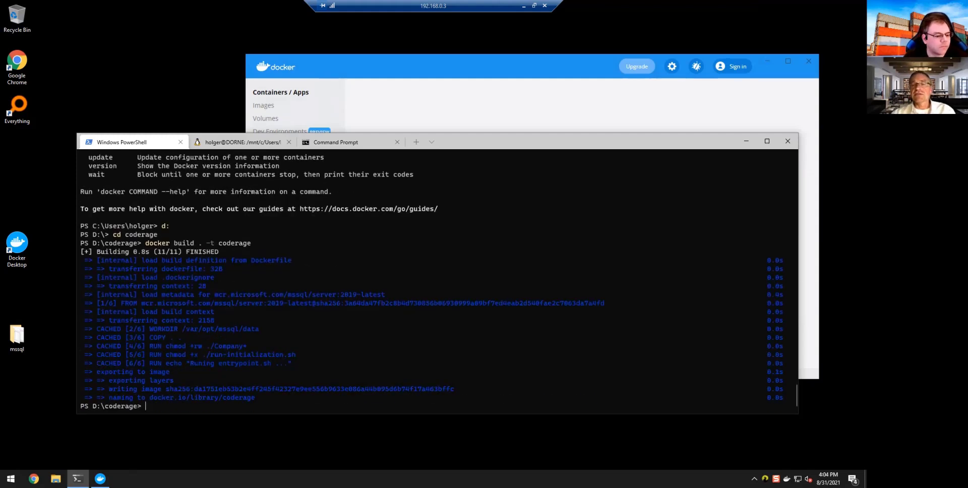
Step: Recall the command docker run -d -p 1433:1433 --name DockerDemoSQL coderage at the prompt without executing it
key("Up")
key("Up")
key("Down")
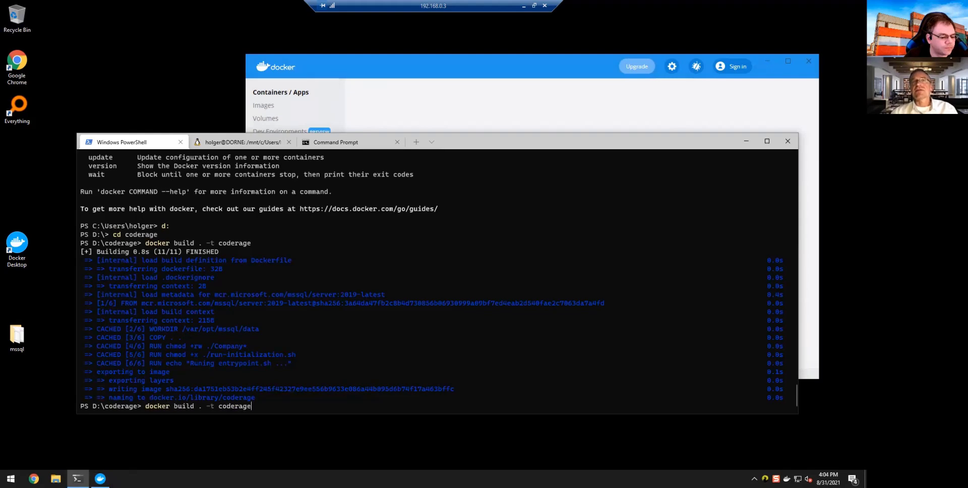
key("Down")
key("Up")
key("Up")
key("Up")
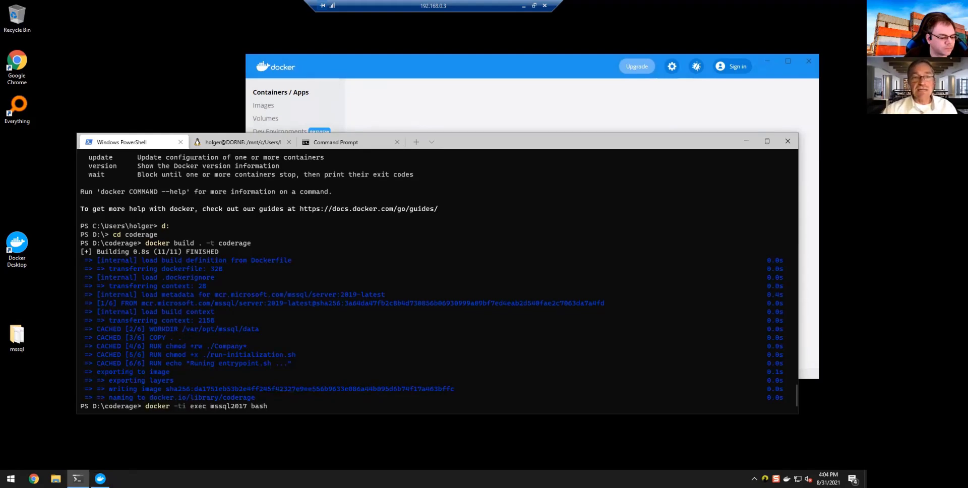
key("Up")
key("Up")
key("Up")
key("Up")
key("BackSpace")
key("BackSpace")
key("BackSpace")
key("BackSpace")
key("BackSpace")
key("BackSpace")
key("BackSpace")
key("BackSpace")
key("BackSpace")
key("BackSpace")
key("BackSpace")
key("BackSpace")
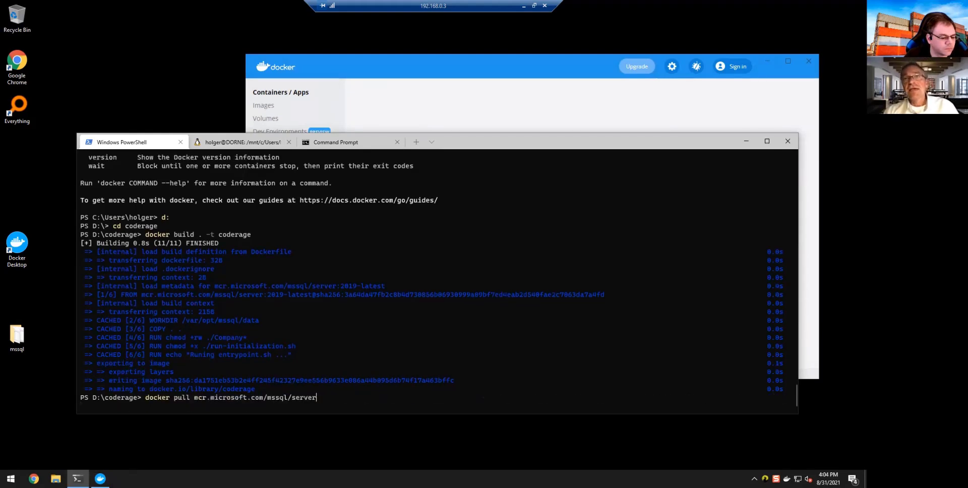
key("Up")
key("Up")
key("Up")
key("Up")
key("Up")
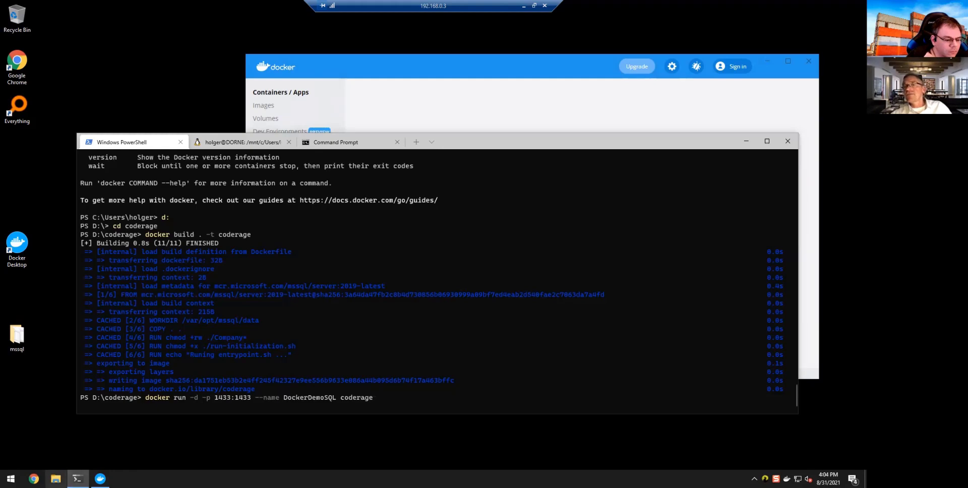
Step: Look through the folders on the Components (D:) drive in File Explorer and return to PowerShell
left_click(56, 479)
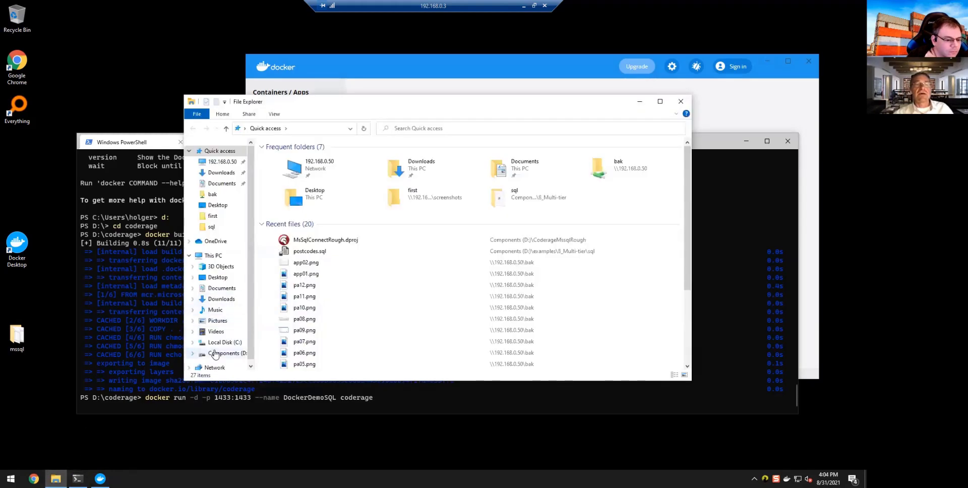
left_click(224, 353)
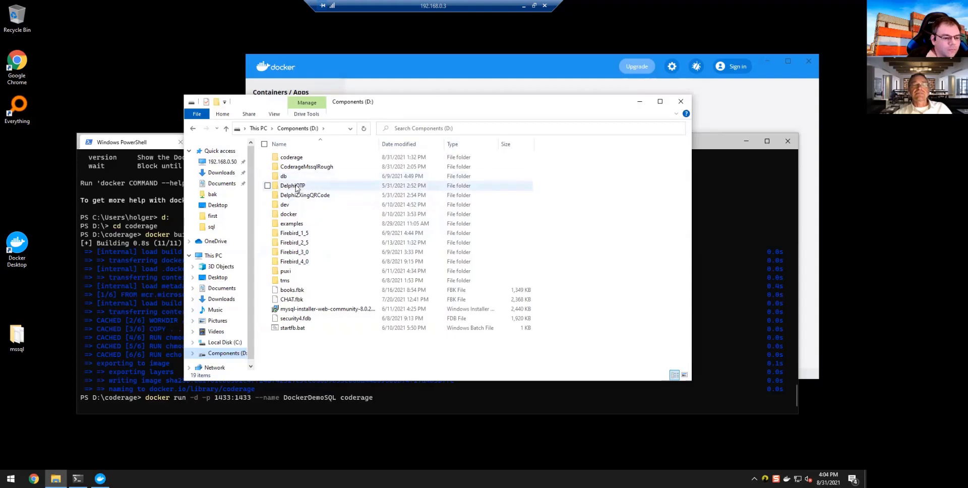
left_click(639, 101)
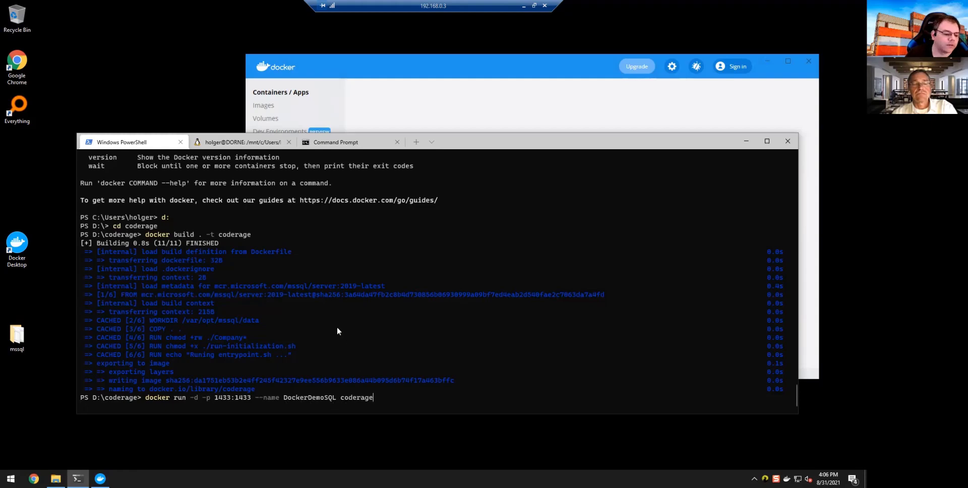
Step: Start the DockerDemoSQL container with the prepared run command and bring Docker Desktop's container list to the front
key("Return")
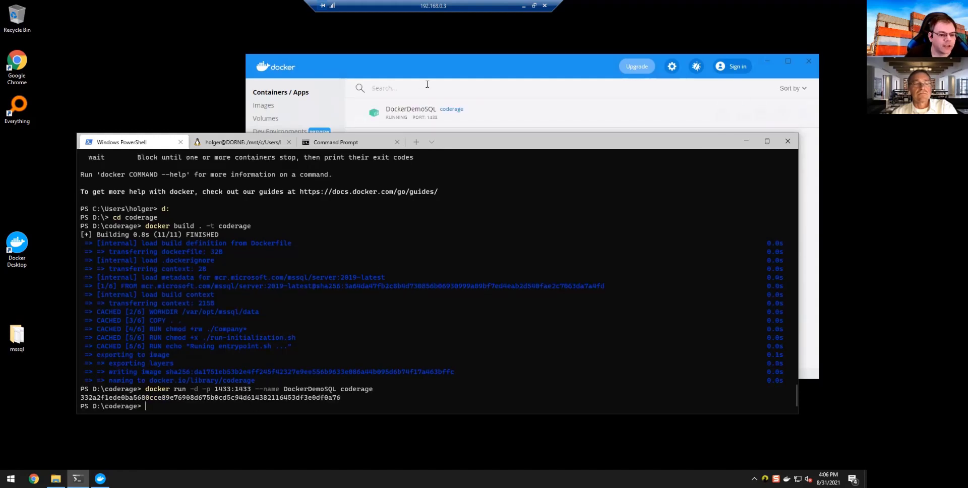
left_click(428, 76)
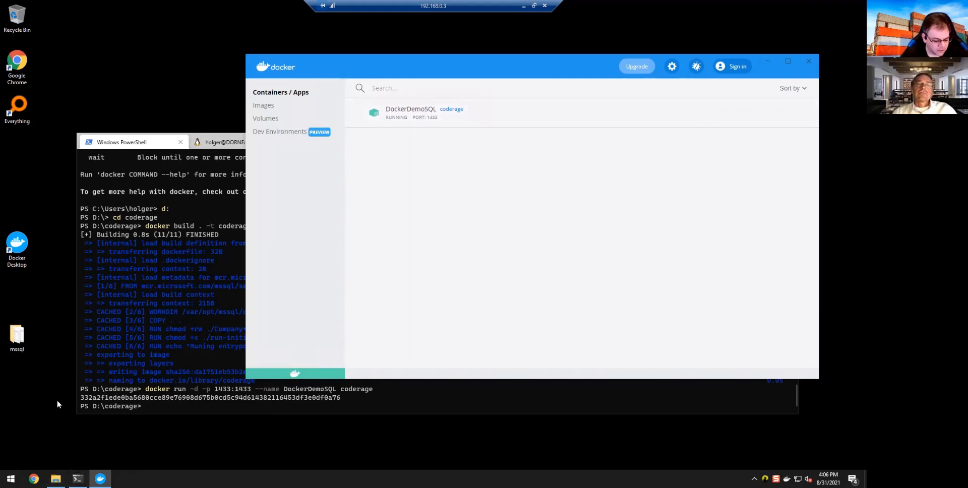
Step: Search Windows for sql and launch Microsoft SQL Server Management Studio 18
key("super")
type("sql")
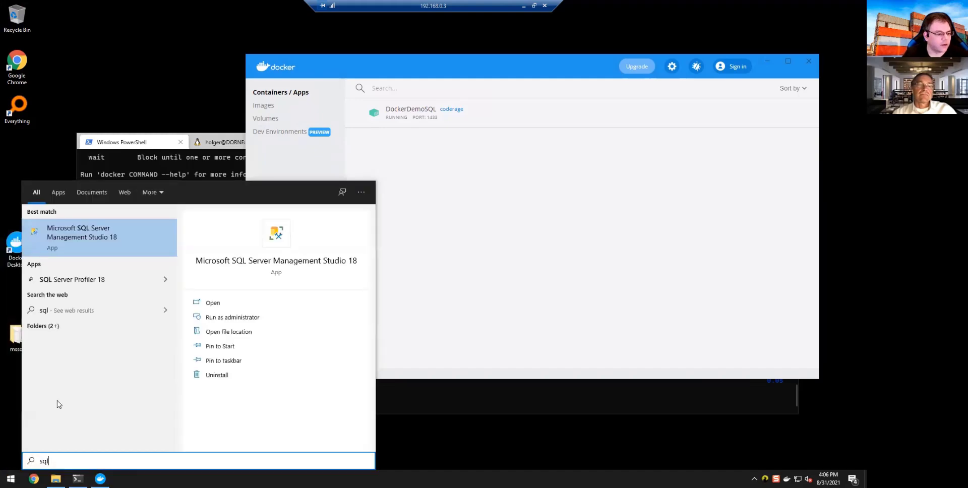
key("Return")
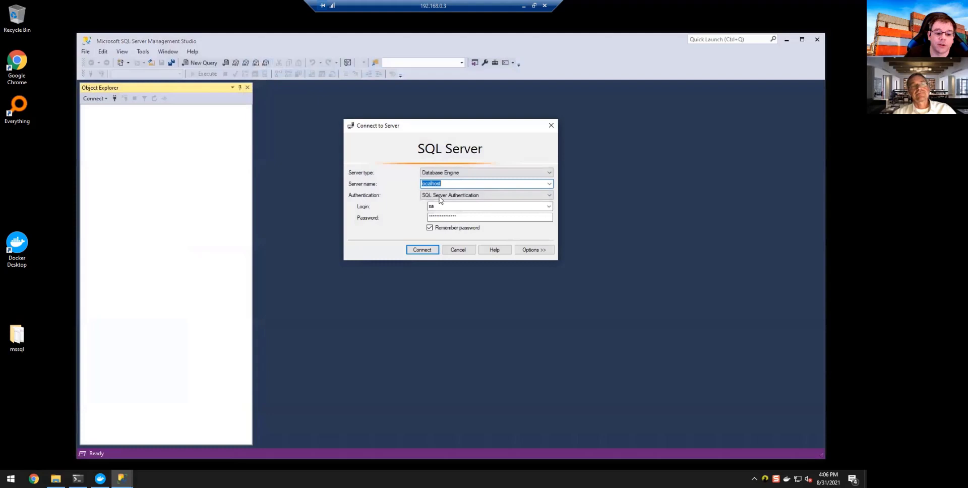
Step: Try to connect to localhost with the sa login by entering the account password
double_click(473, 217)
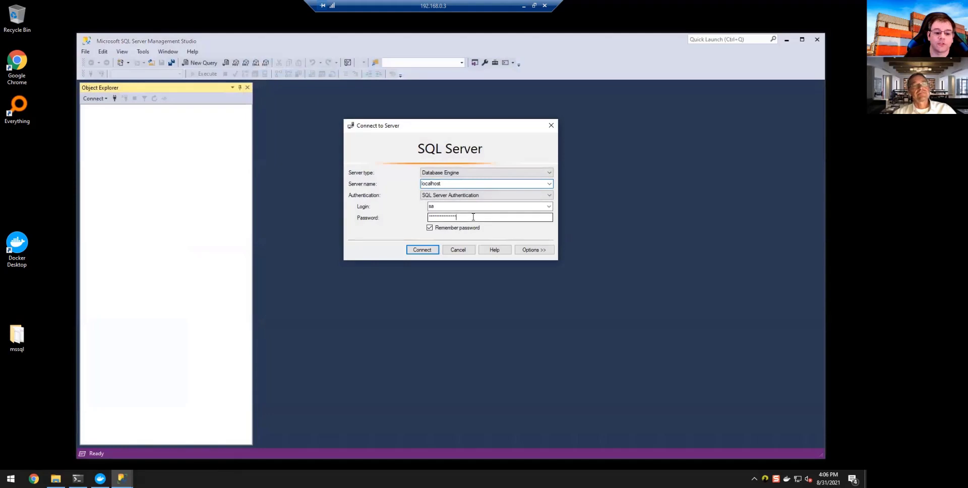
type("****")
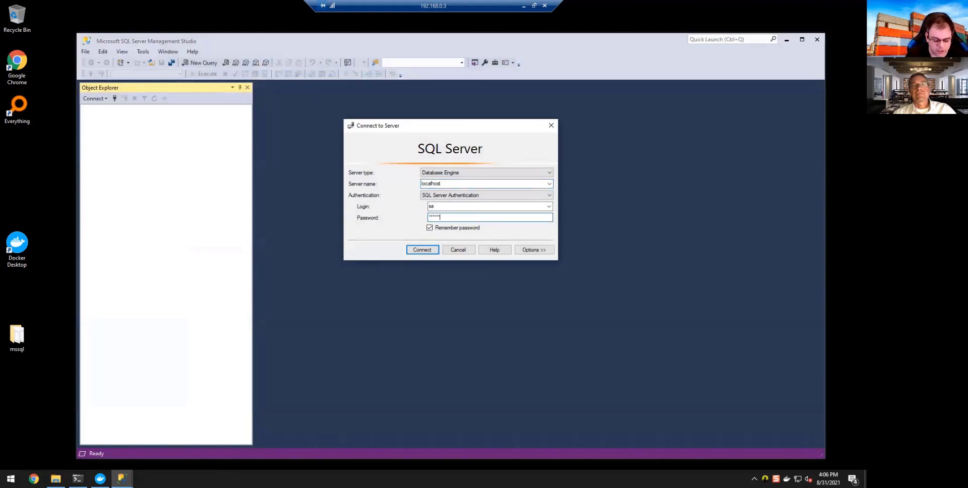
type("****")
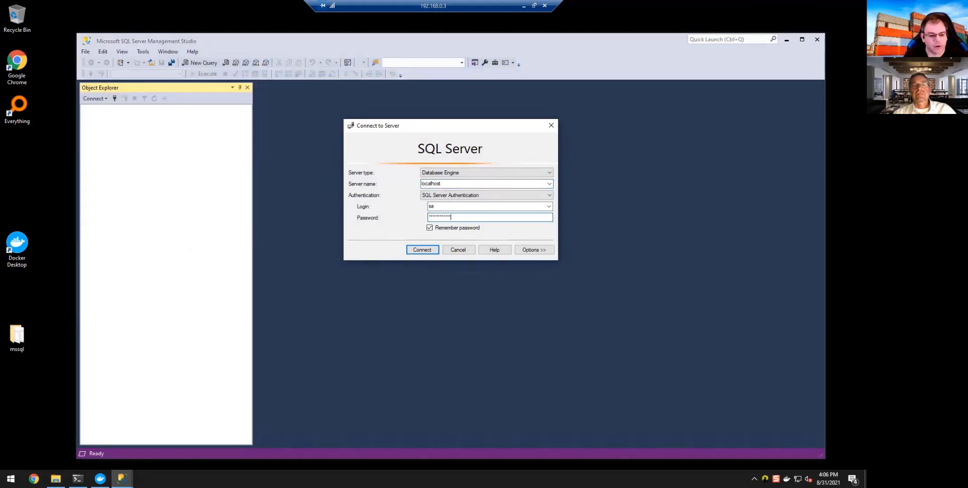
key("Return")
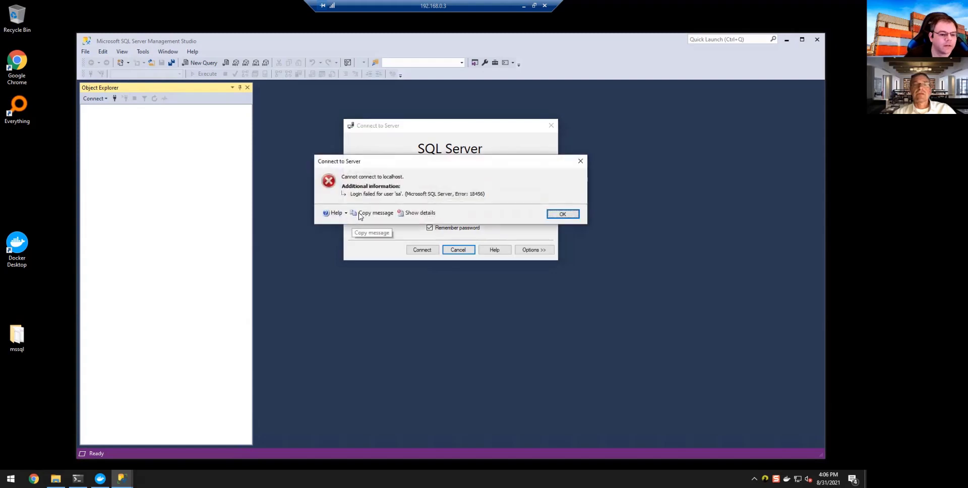
left_click(563, 213)
Step: Open the Dockerfile from D:\coderage in Notepad++ to check the SQL Server login settings
left_click_drag(460, 214, 255, 297)
left_click(56, 479)
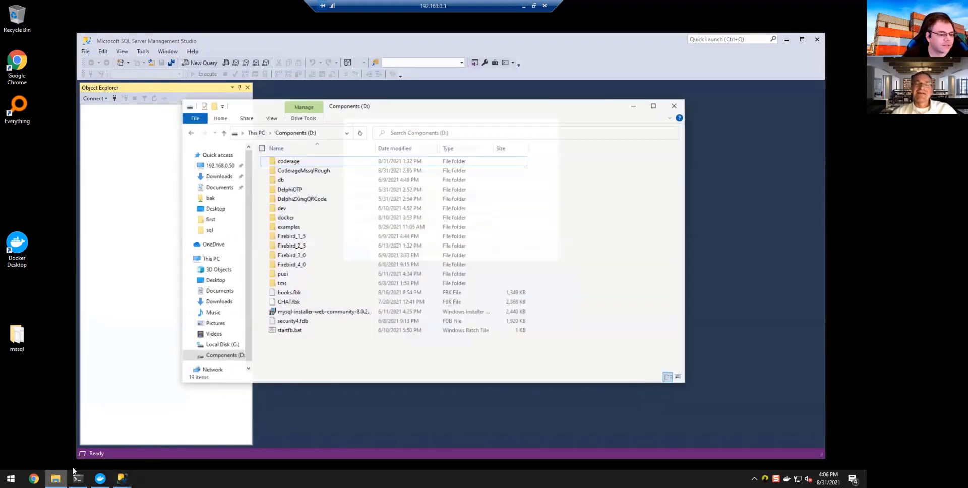
left_click_drag(394, 102, 404, 147)
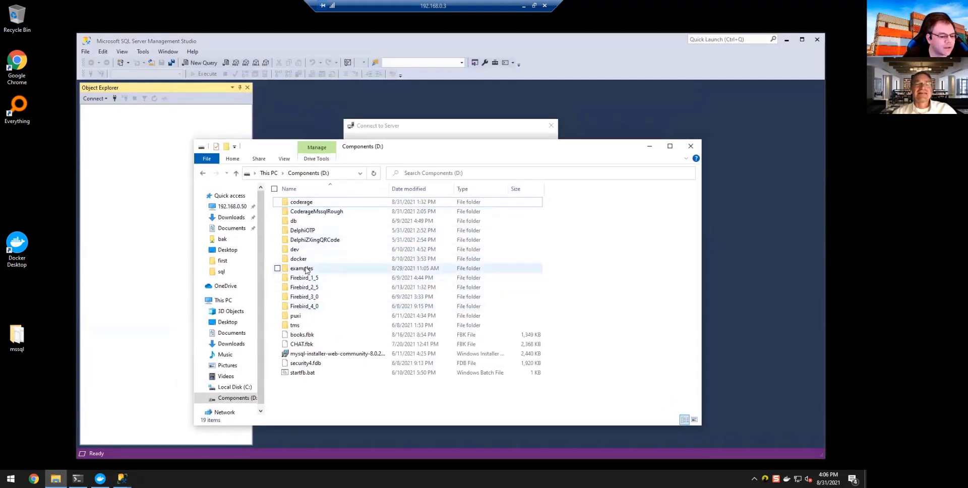
double_click(309, 204)
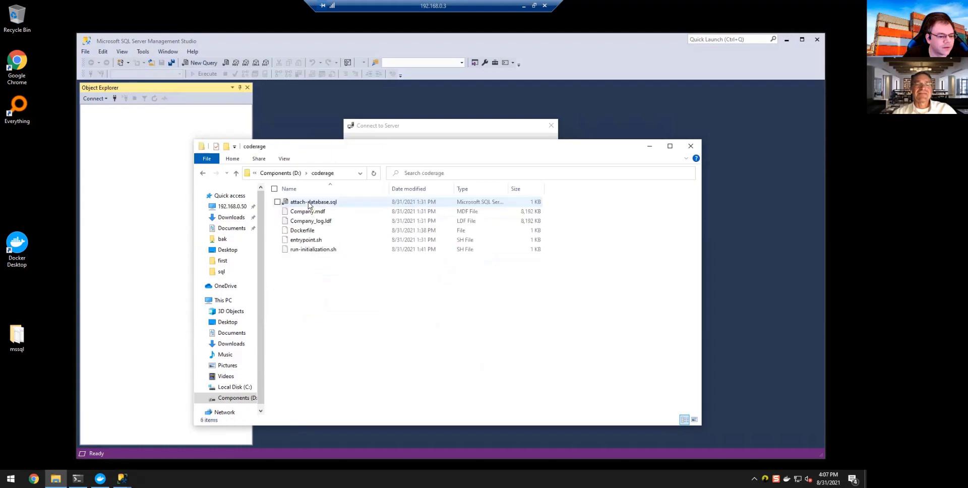
left_click(312, 233)
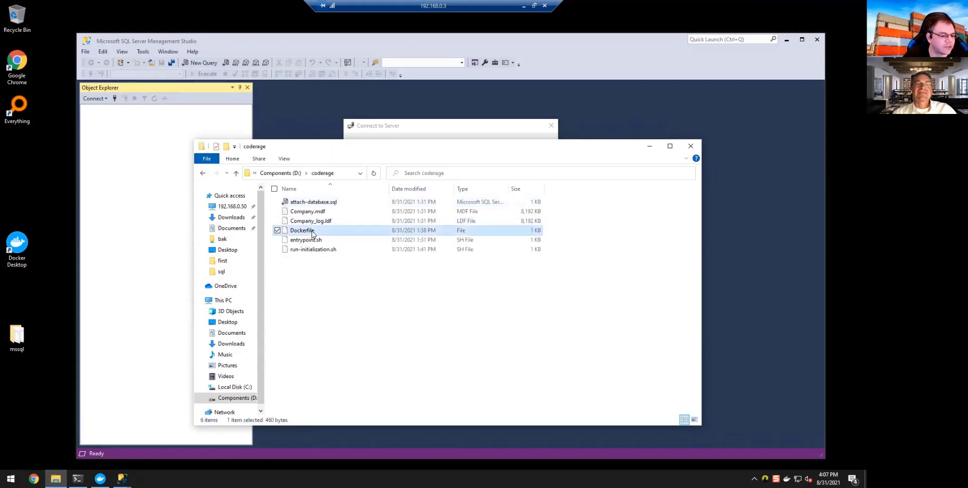
right_click(313, 233)
left_click(346, 282)
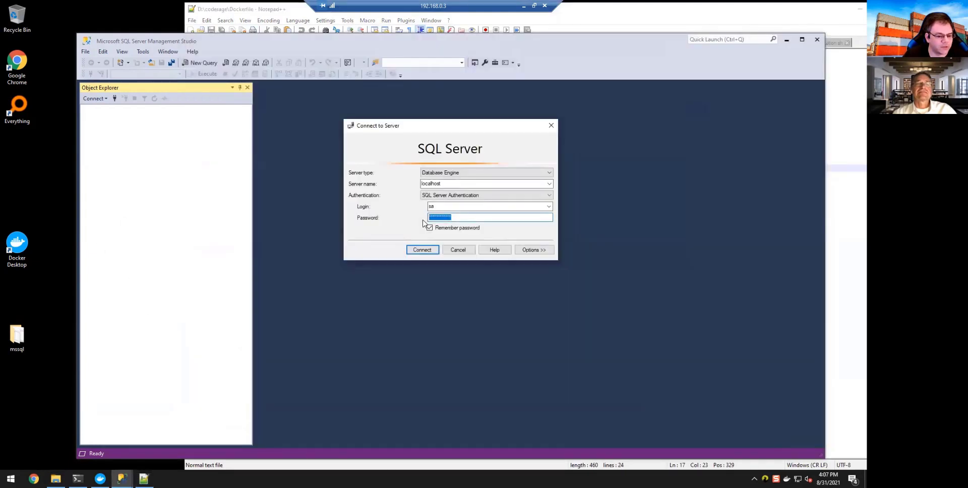
Step: Replace the sa account password in the server login dialog and connect to localhost
type("***")
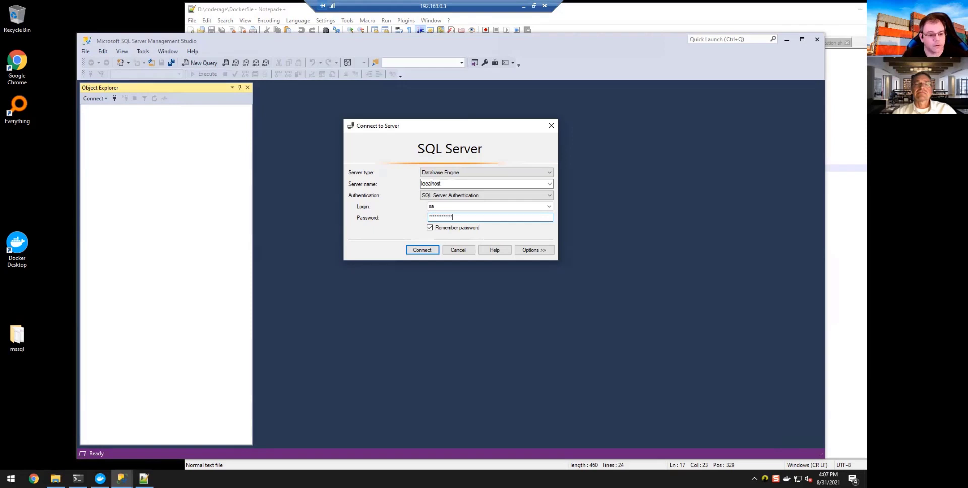
key("Return")
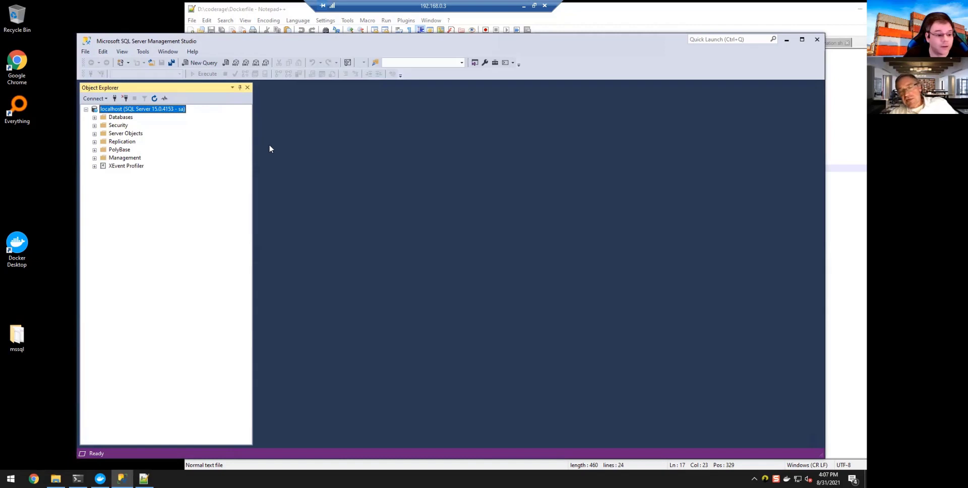
Step: Expand Databases and System Databases on the localhost server to check which databases exist
left_click(95, 118)
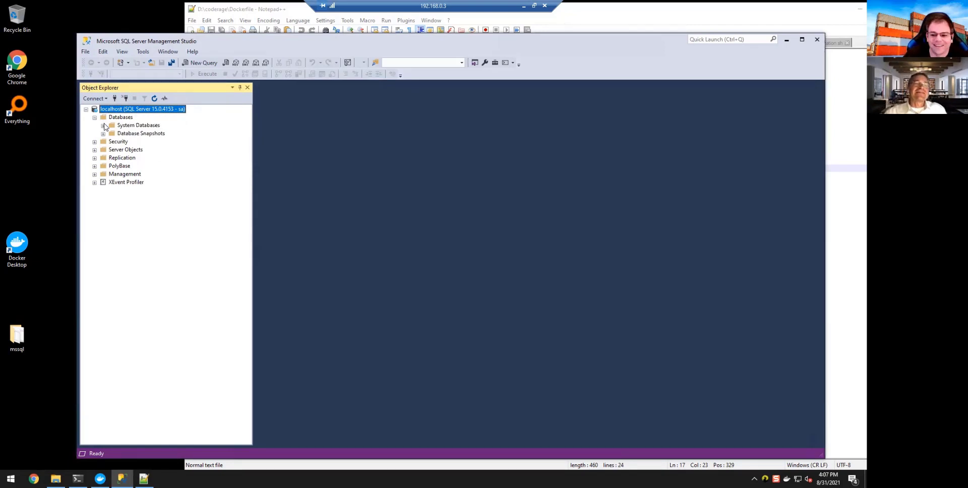
left_click(103, 126)
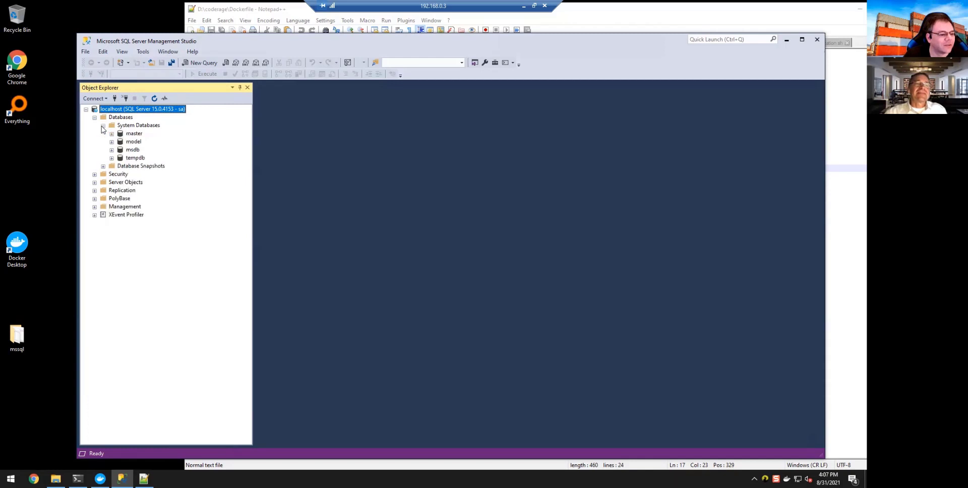
left_click(116, 166)
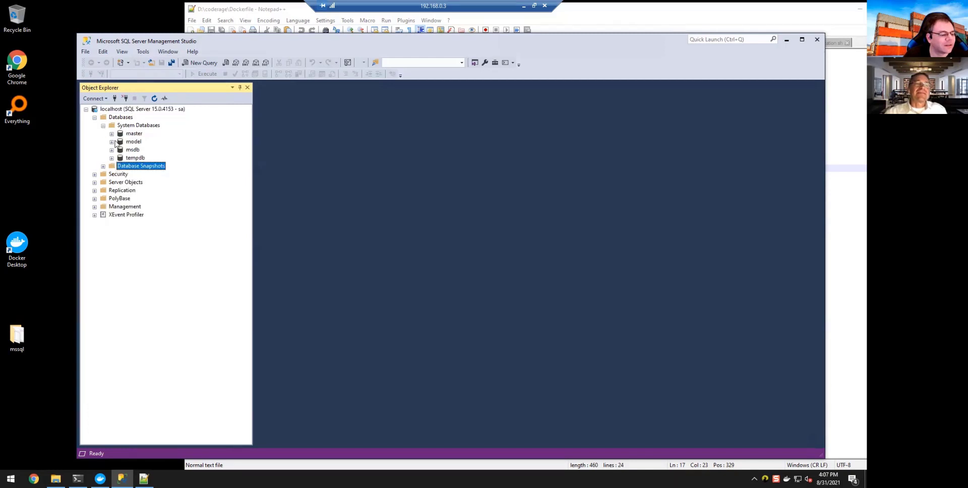
Step: Check the Database Snapshots folder on the localhost server and close SQL Server Management Studio
left_click(121, 125)
left_click(121, 166)
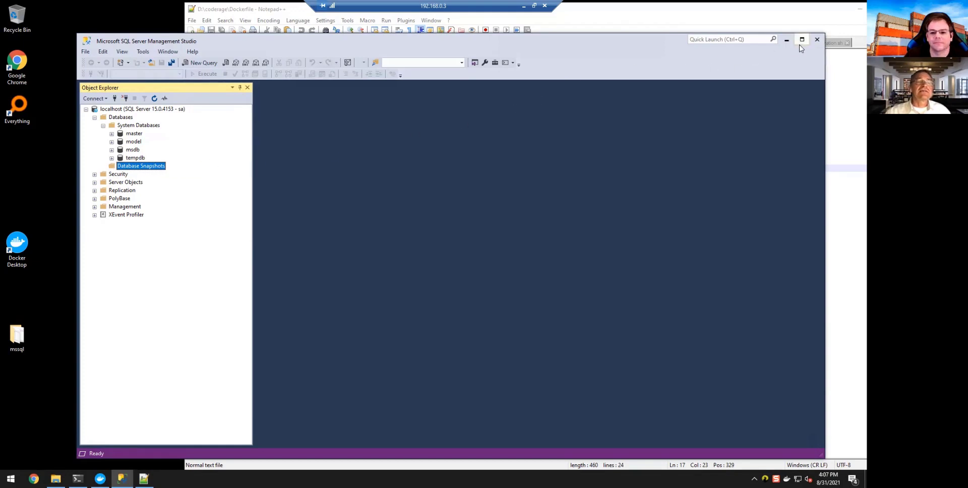
left_click(816, 43)
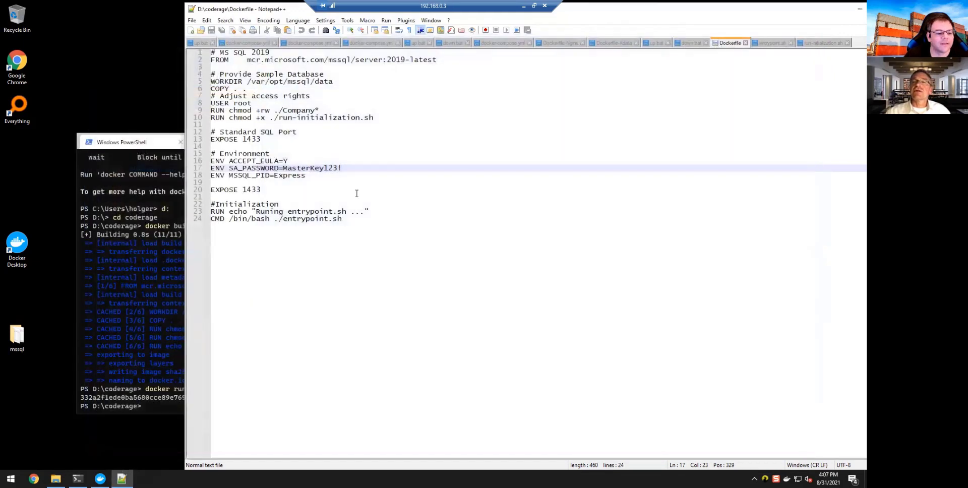
Step: Switch to Docker Desktop, open the DockerDemoSQL container's logs and highlight the reason logged for the failed sa login
left_click(166, 142)
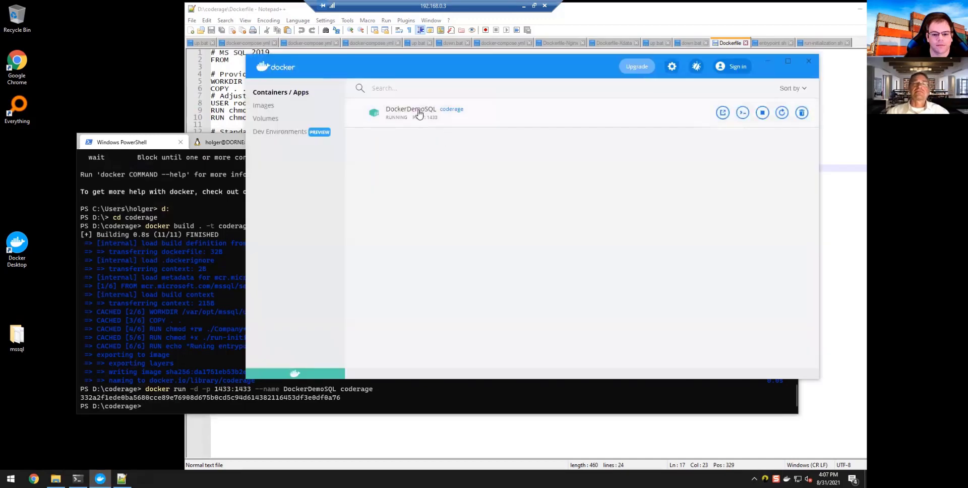
left_click(417, 111)
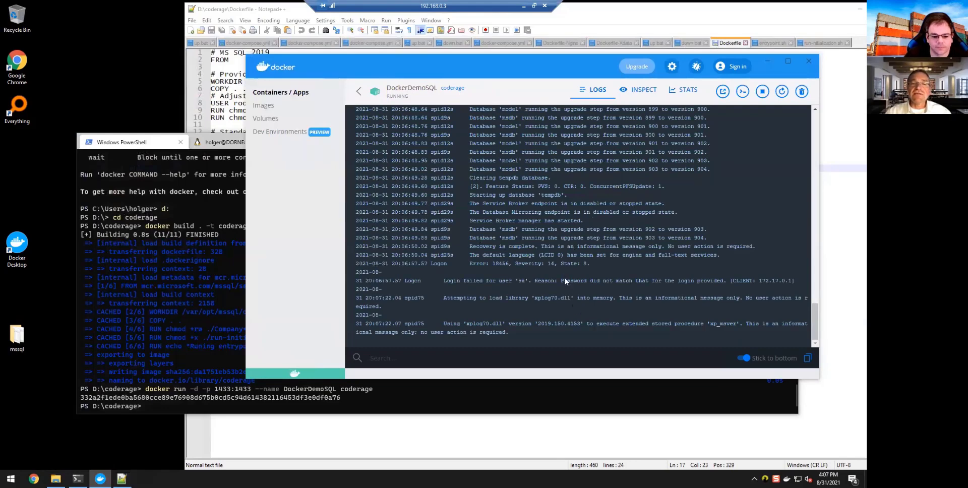
scroll(566, 281, "up", 5)
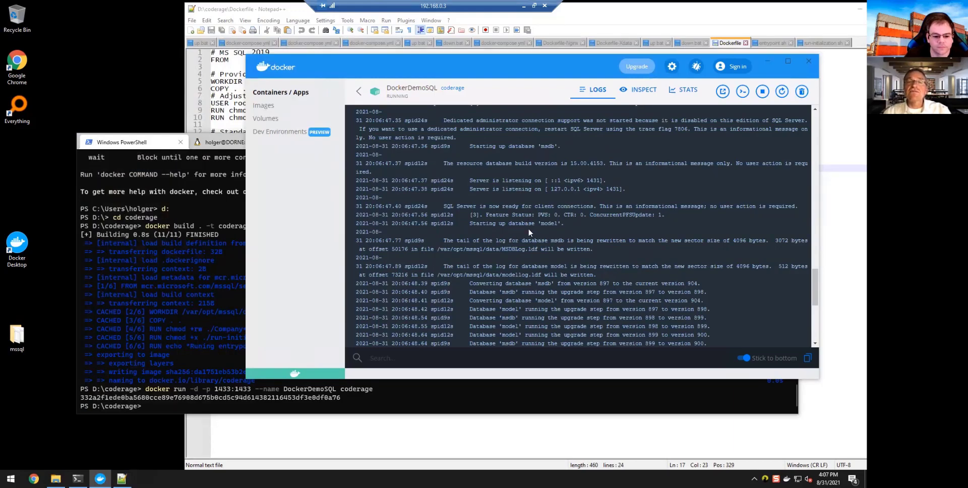
scroll(530, 232, "down", 5)
scroll(529, 233, "down", 5)
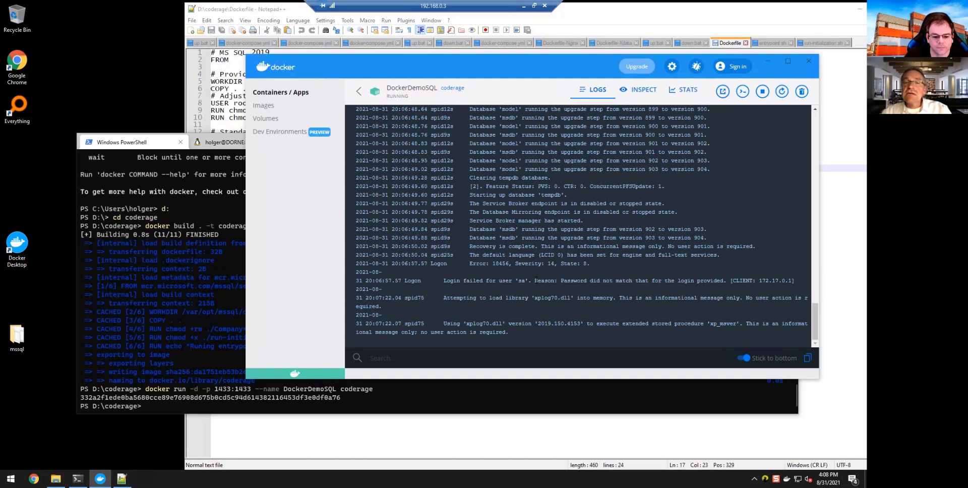
left_click_drag(534, 281, 726, 281)
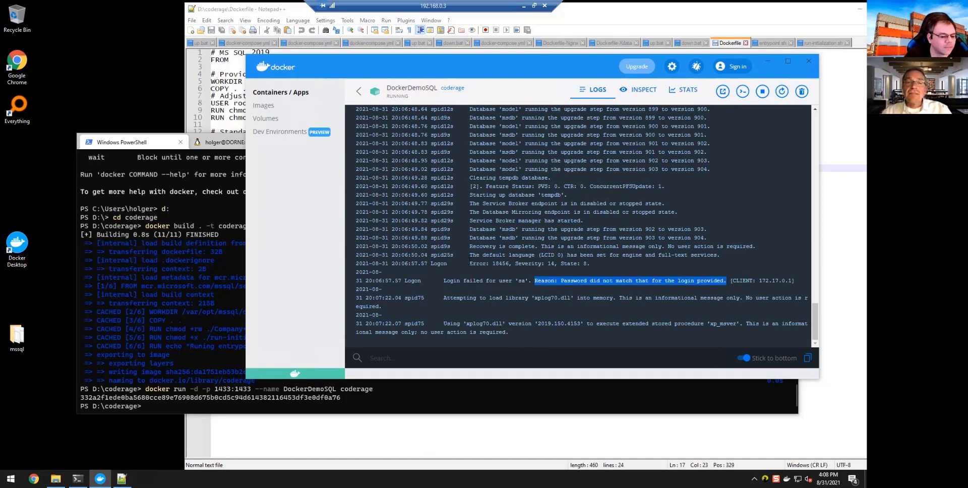
Step: Trace the DockerDemoSQL log back to its first entries to examine the database startup and initialization script messages
scroll(468, 257, "up", 5)
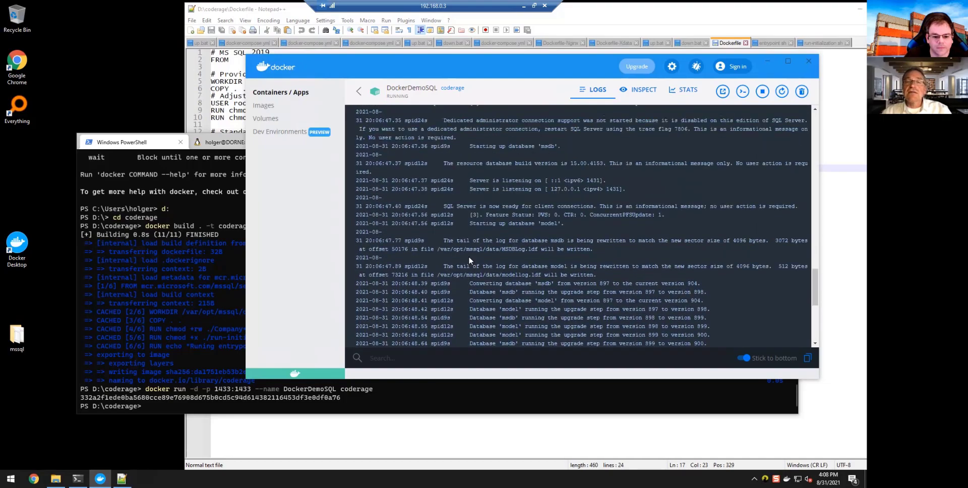
scroll(468, 256, "up", 6)
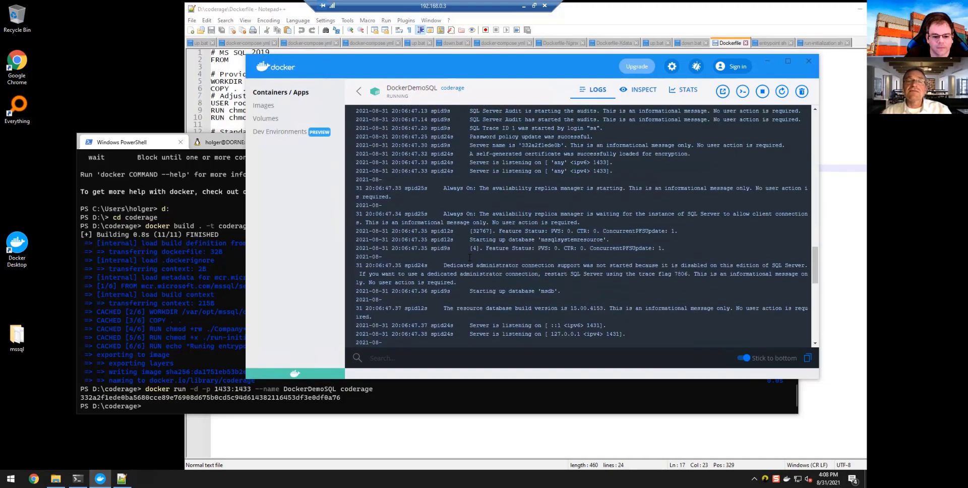
scroll(469, 258, "up", 8)
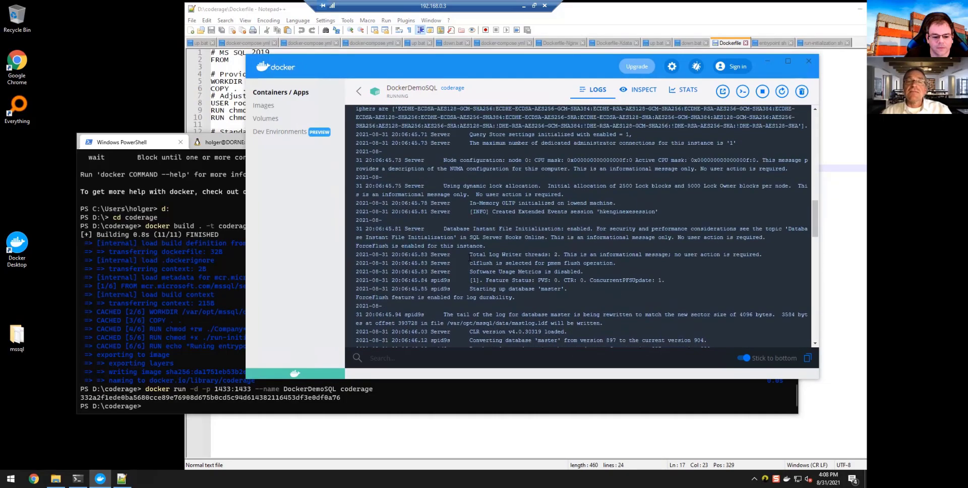
scroll(469, 257, "down", 5)
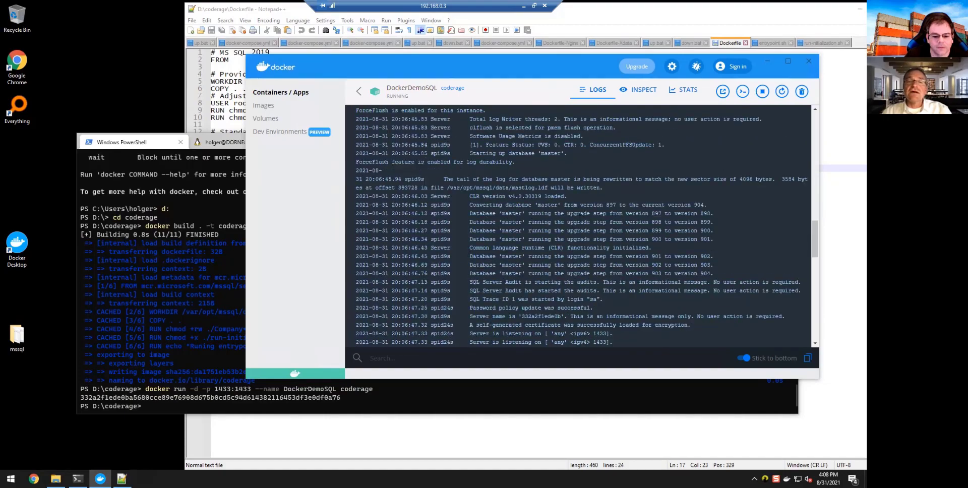
scroll(547, 251, "down", 3)
scroll(546, 251, "up", 5)
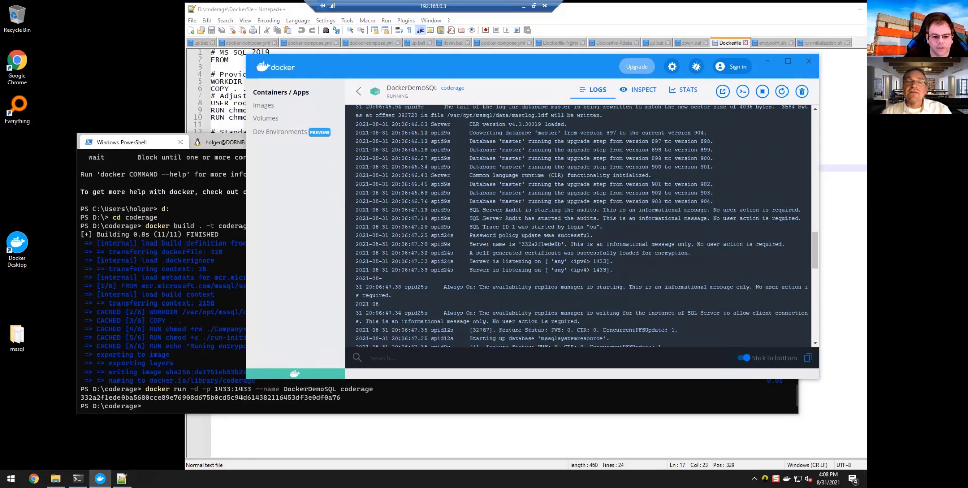
scroll(545, 249, "up", 2)
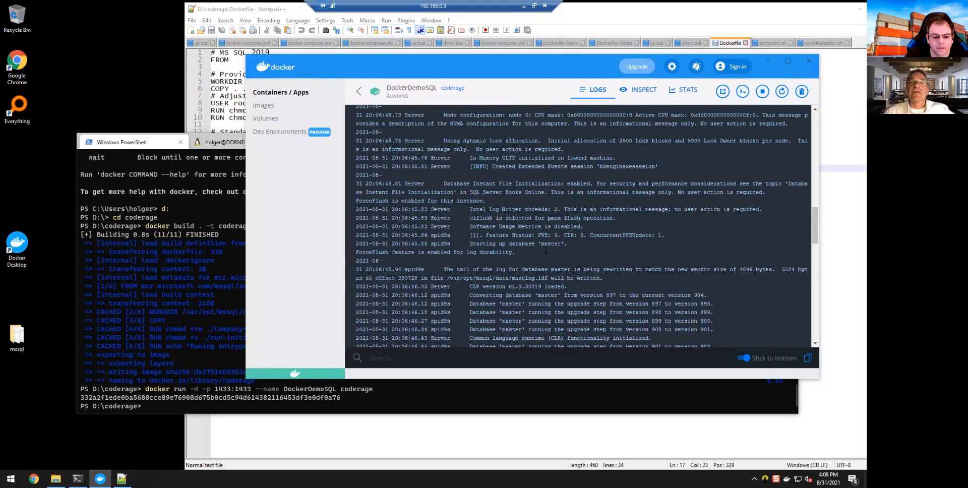
scroll(545, 249, "up", 10)
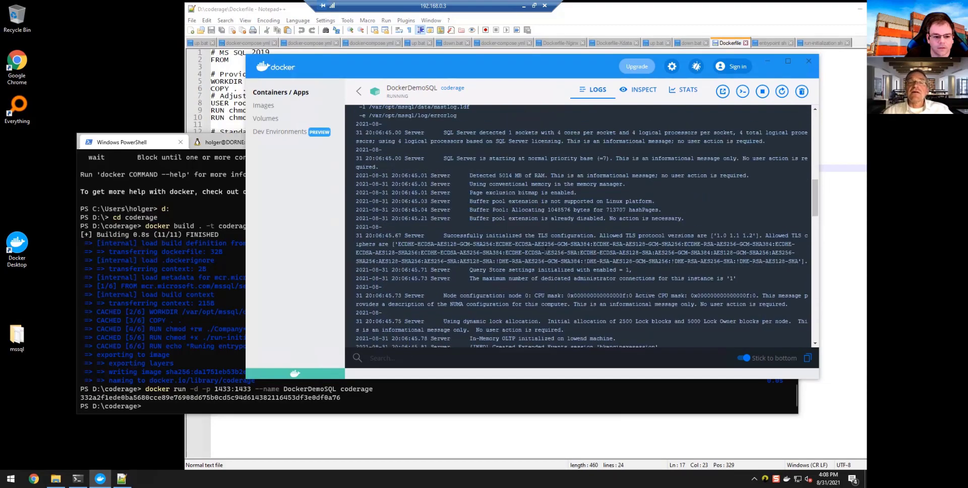
scroll(545, 251, "up", 8)
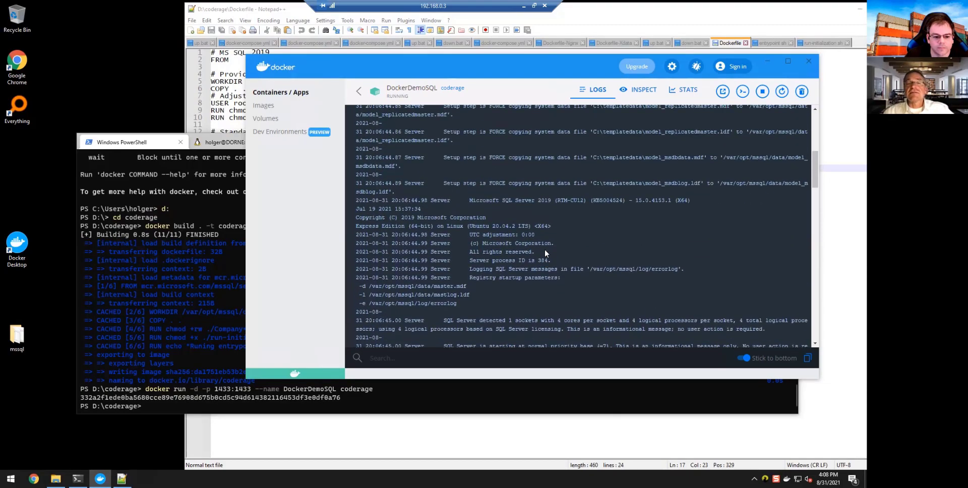
scroll(544, 249, "up", 10)
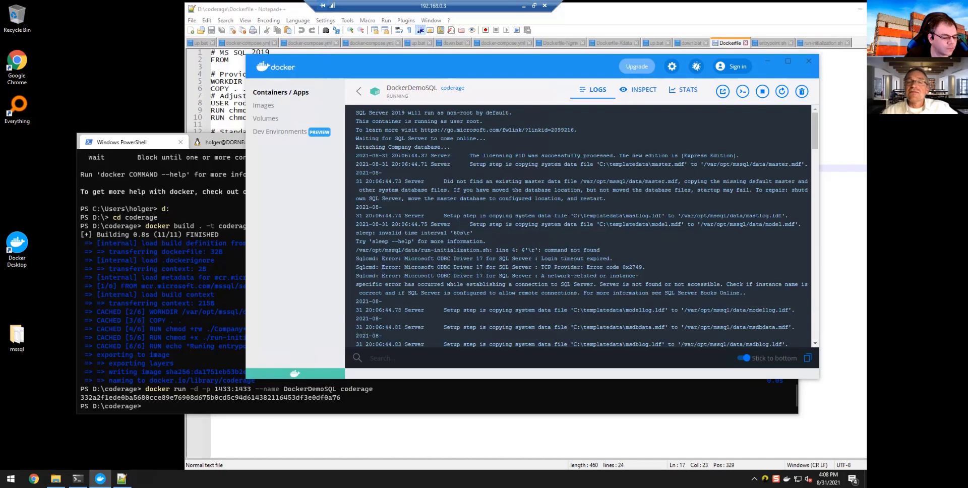
Step: Remove the DockerDemoSQL container and all its data
left_click(151, 146)
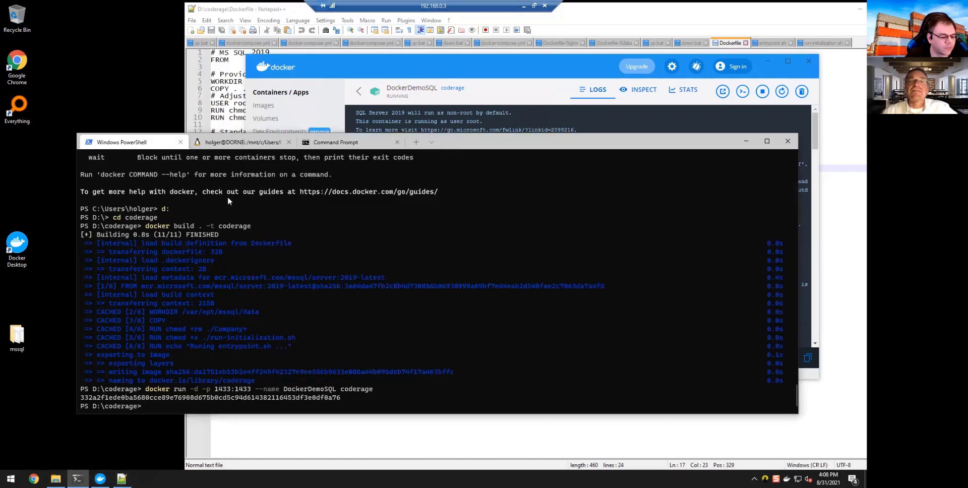
left_click(777, 121)
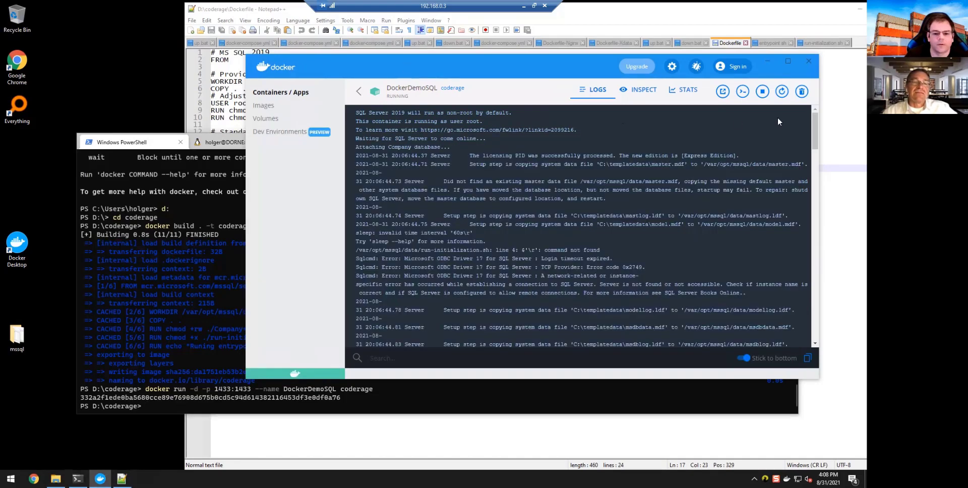
left_click(801, 92)
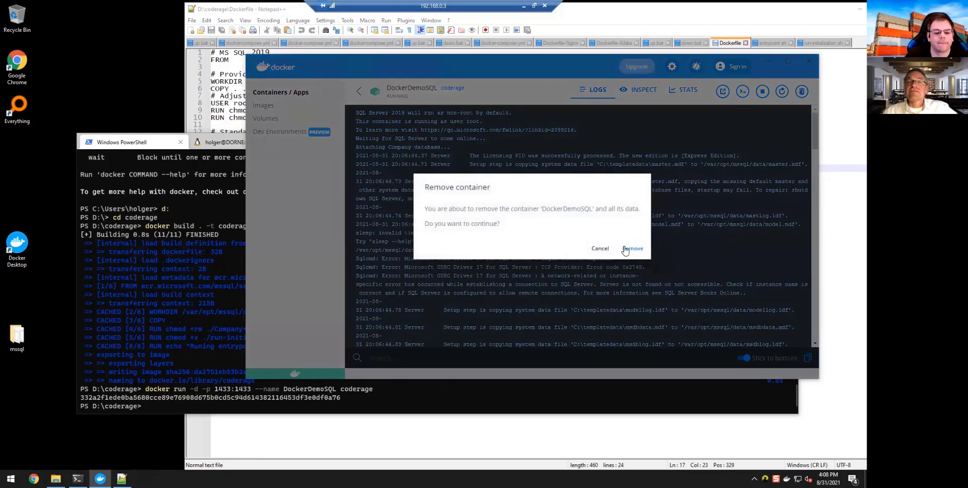
left_click(625, 249)
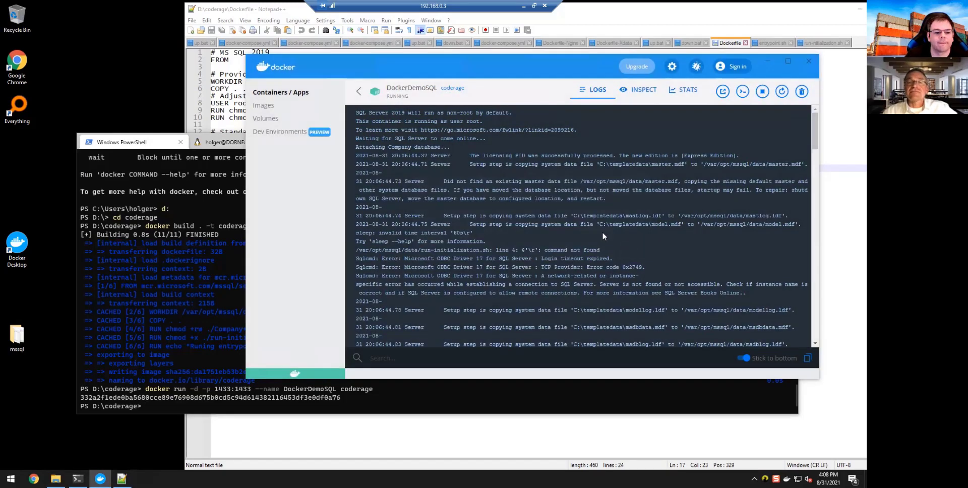
Step: Remove the local coderage image tagged latest from Docker Desktop
left_click(260, 107)
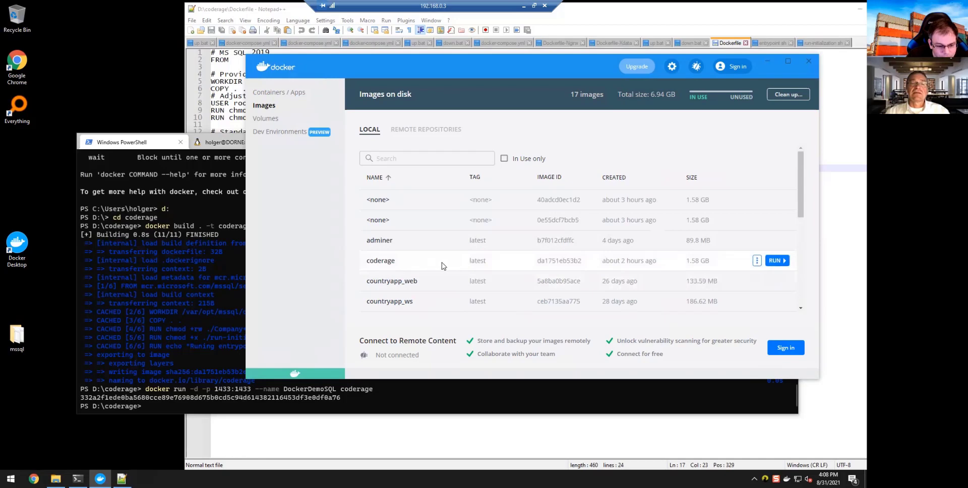
left_click(757, 260)
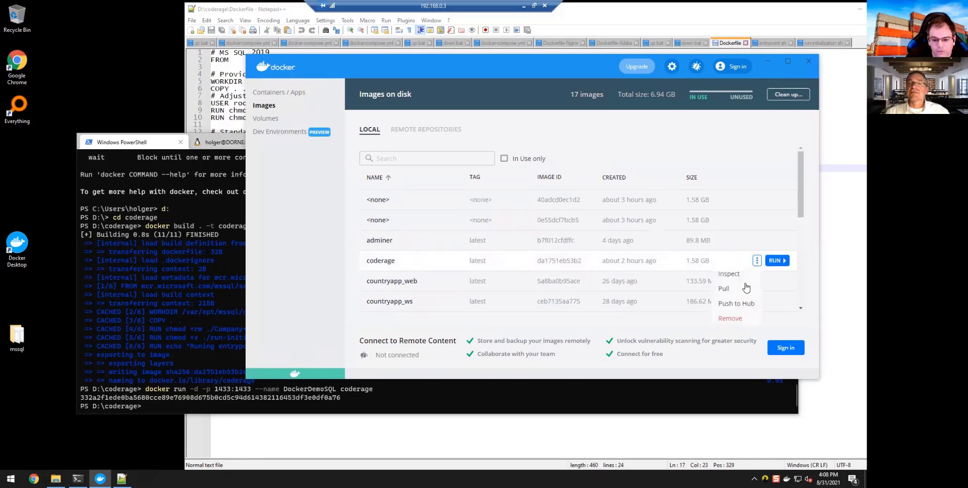
left_click(737, 319)
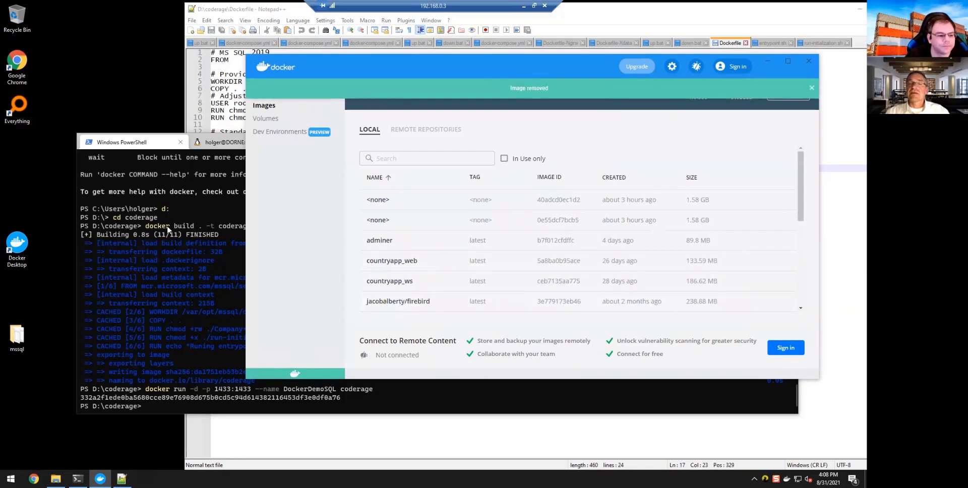
Step: Rebuild the coderage image in PowerShell from D:\coderage with "docker build . -t coderage"
left_click(220, 347)
key("Up")
key("Up")
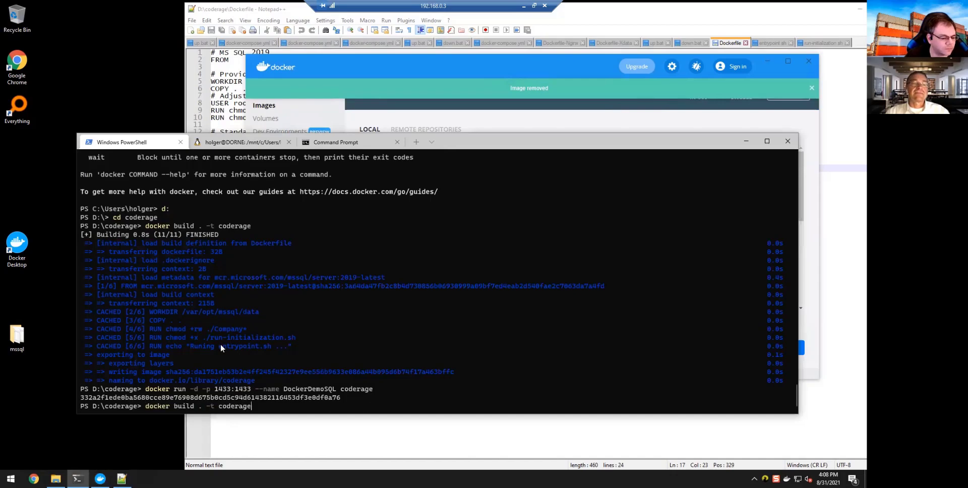
key("Return")
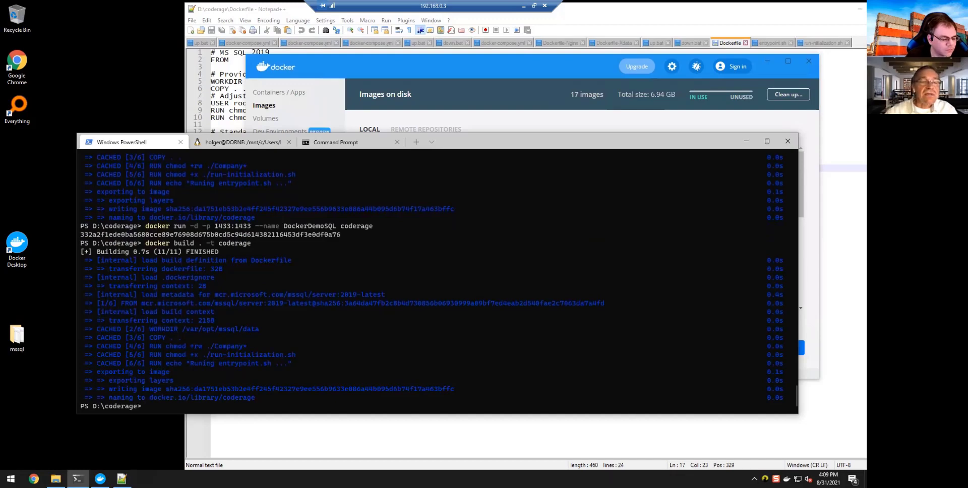
Step: Start a new container with "docker run -d -p 1433:1433 --name DockerDemoSQL coderage"
key("Up")
key("Escape")
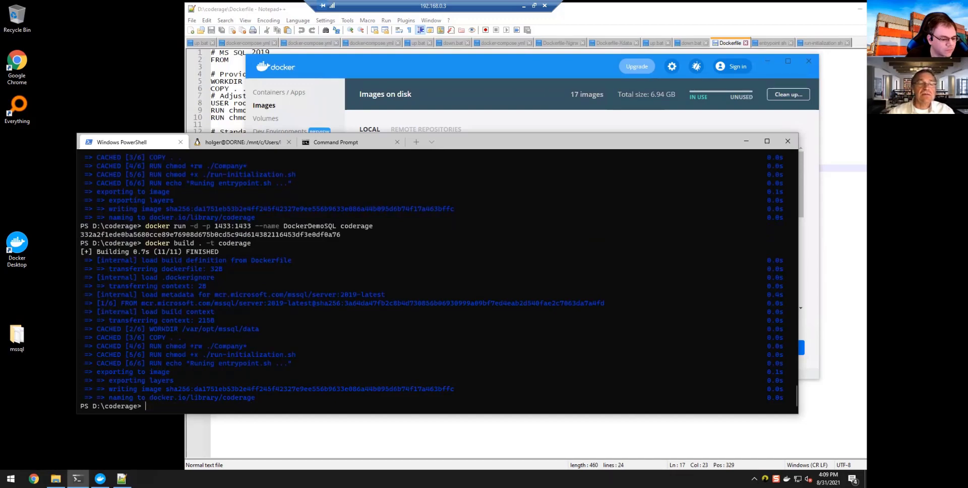
key("Up")
key("Up")
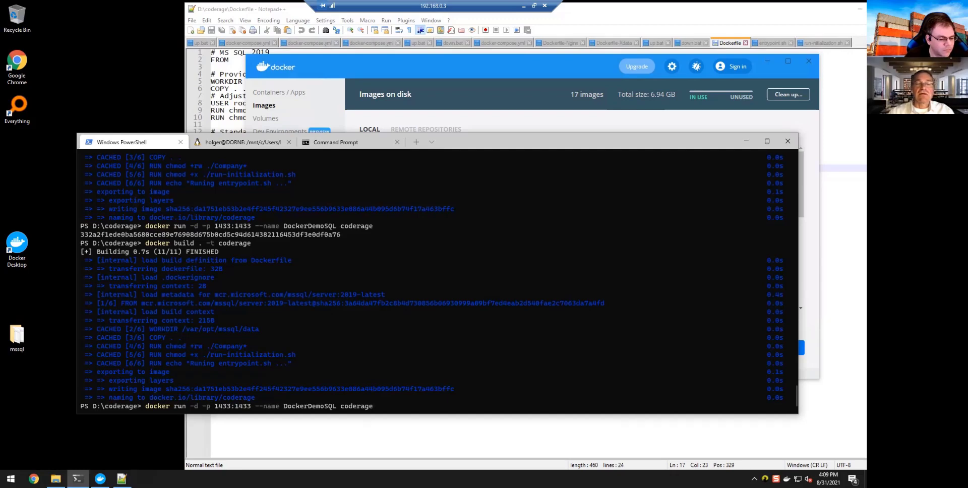
key("Return")
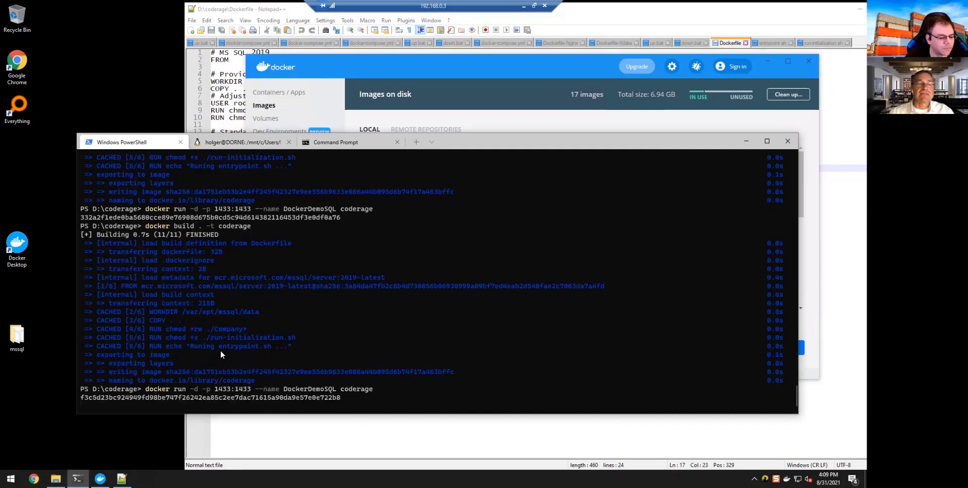
Step: Open the new DockerDemoSQL container's logs in Docker Desktop and examine the entries about the Company database
left_click(410, 69)
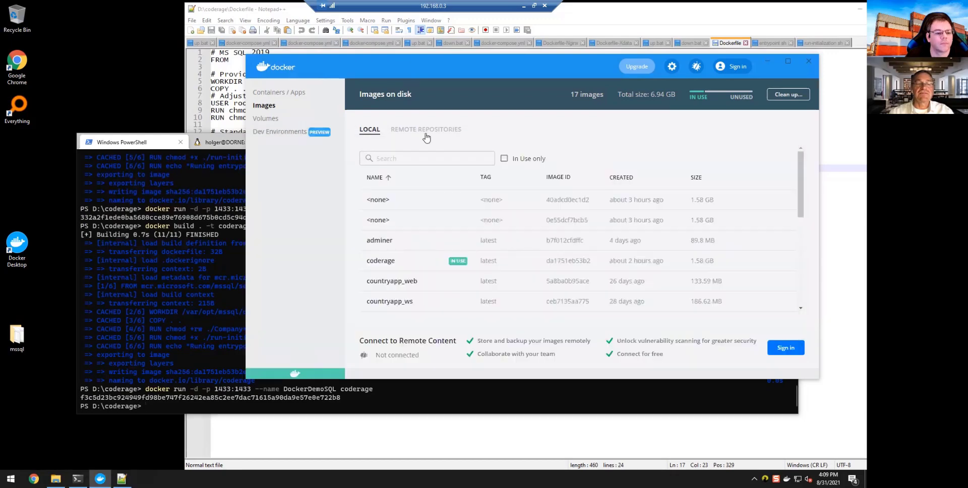
left_click(272, 92)
left_click(490, 116)
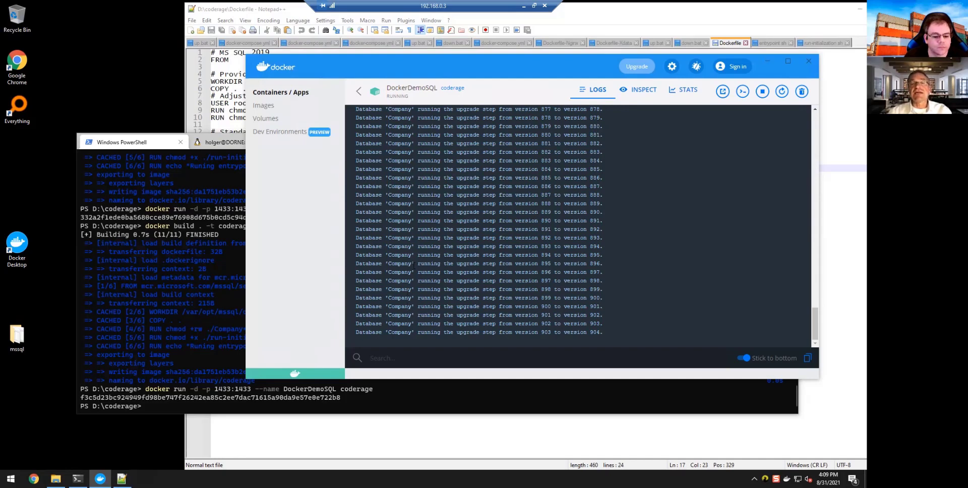
scroll(580, 227, "up", 5)
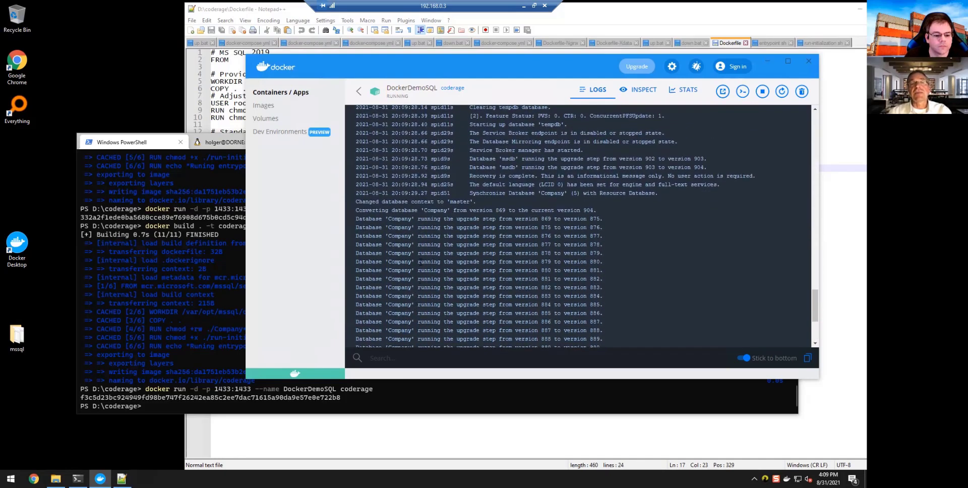
scroll(464, 255, "down", 3)
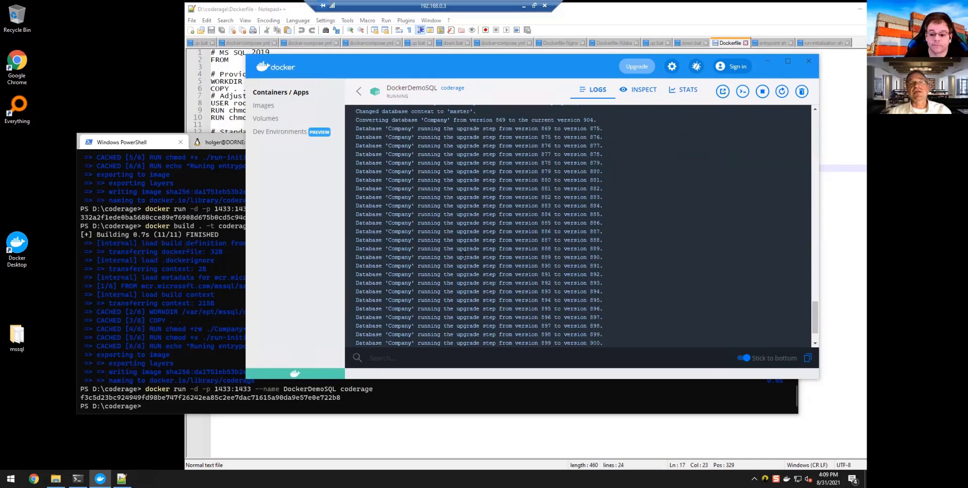
scroll(465, 253, "down", 2)
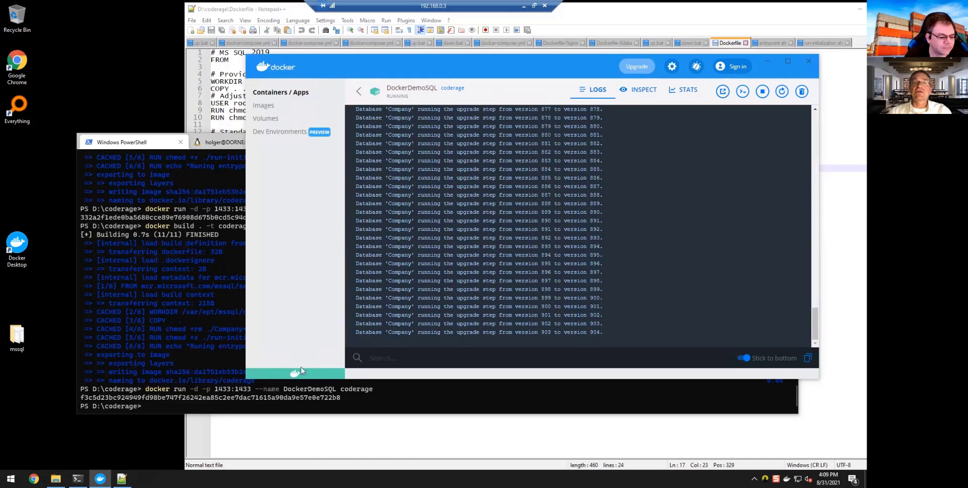
Step: Search the installed programs for "ssms" and launch SQL Server Management Studio
left_click(11, 479)
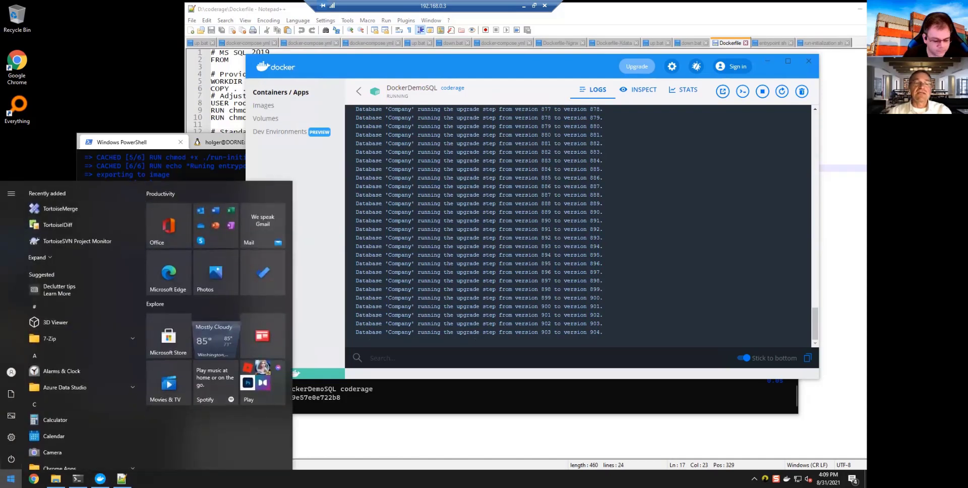
type("ssms")
key("Return")
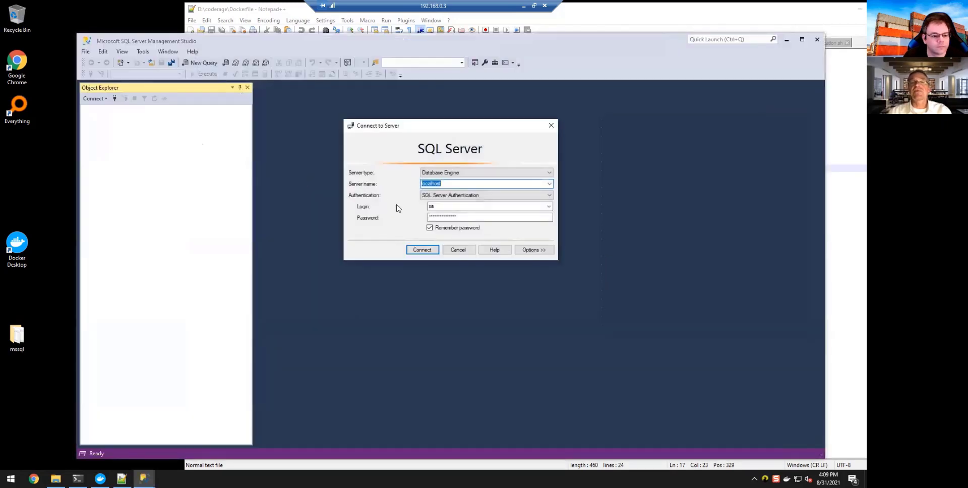
Step: Connect to the localhost SQL Server and open the top 200 rows of the Company database's dbo.Customers table for editing
left_click(423, 250)
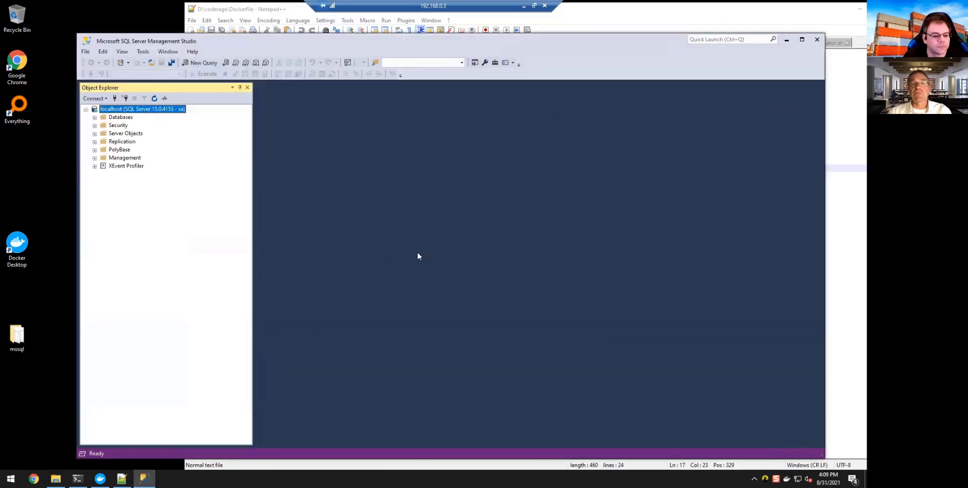
left_click(94, 117)
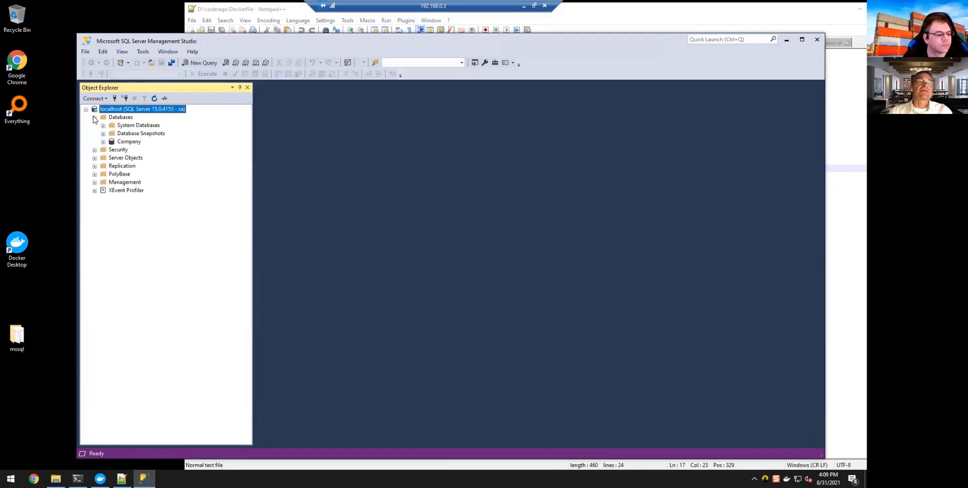
double_click(125, 143)
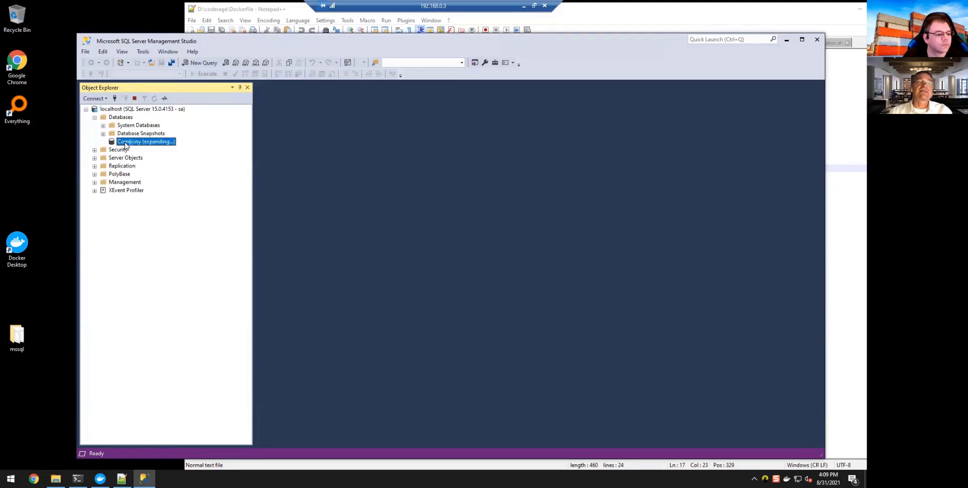
double_click(132, 158)
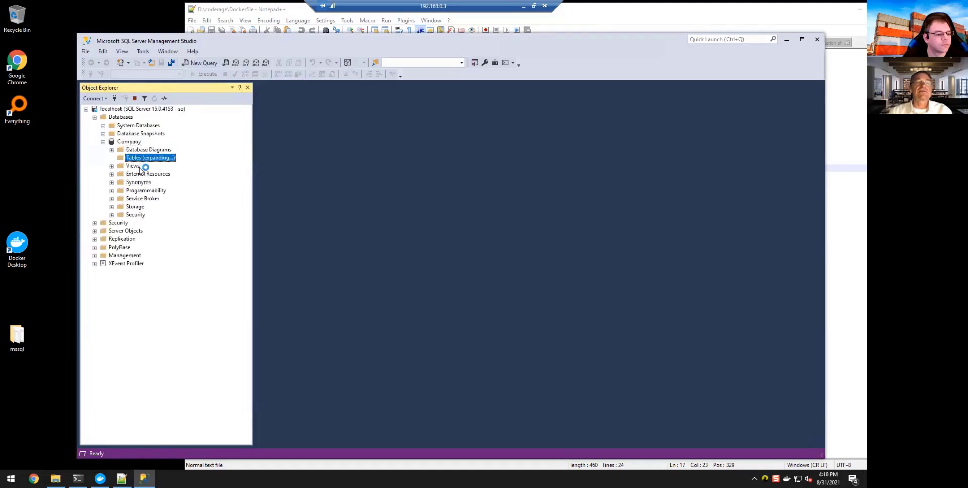
double_click(139, 199)
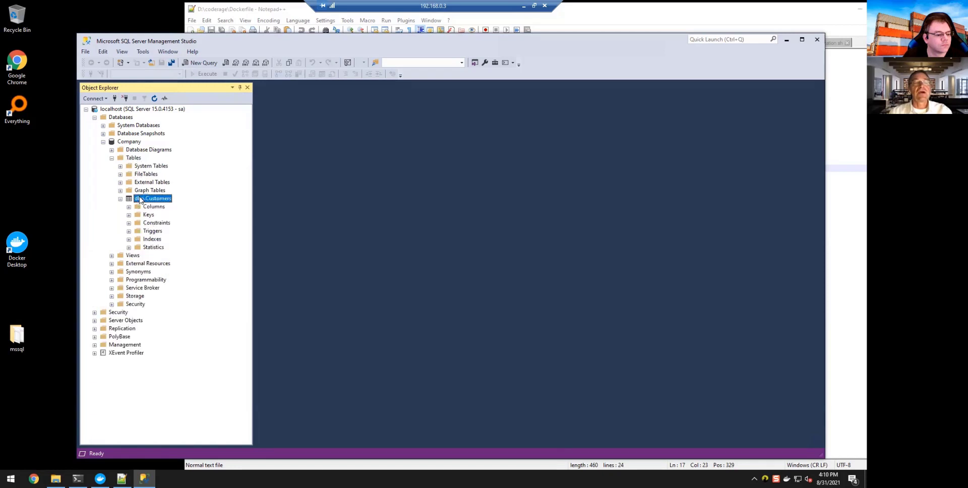
right_click(151, 197)
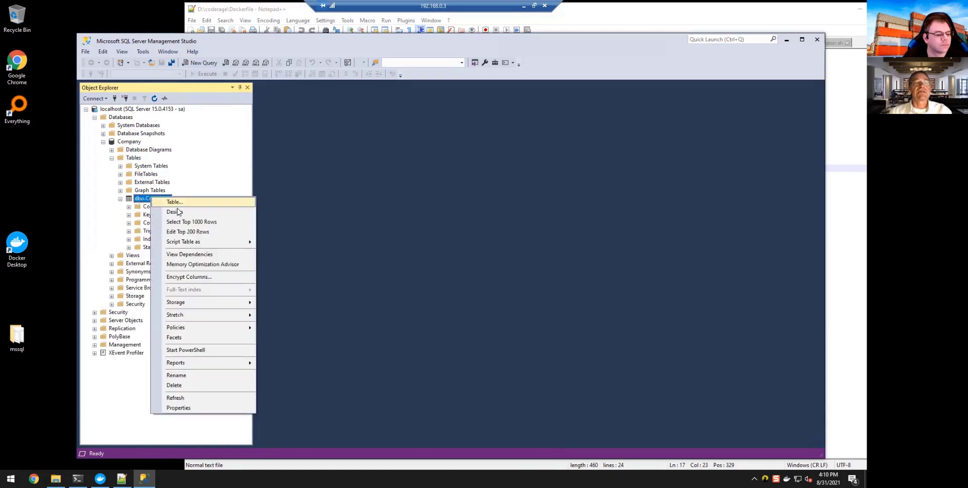
left_click(187, 232)
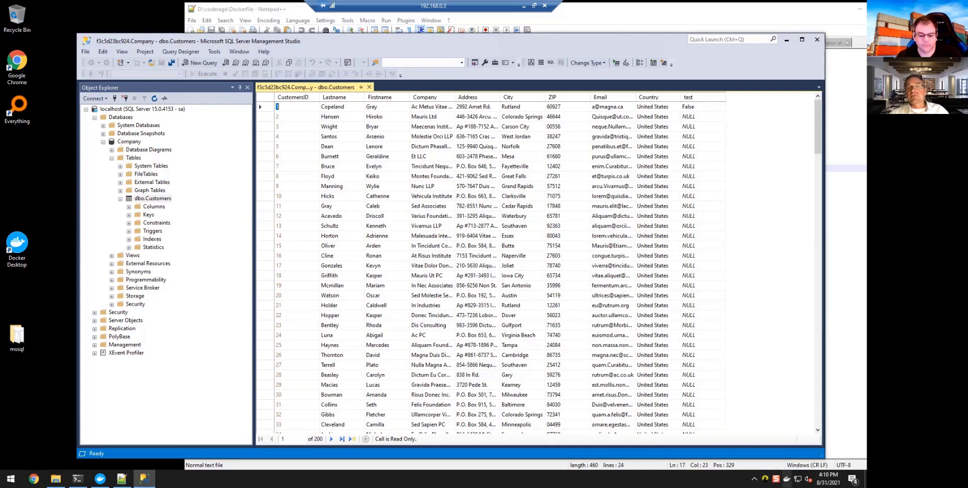
Step: Switch to Docker Desktop and examine the actions available for the coderage image in the local images list
left_click(786, 478)
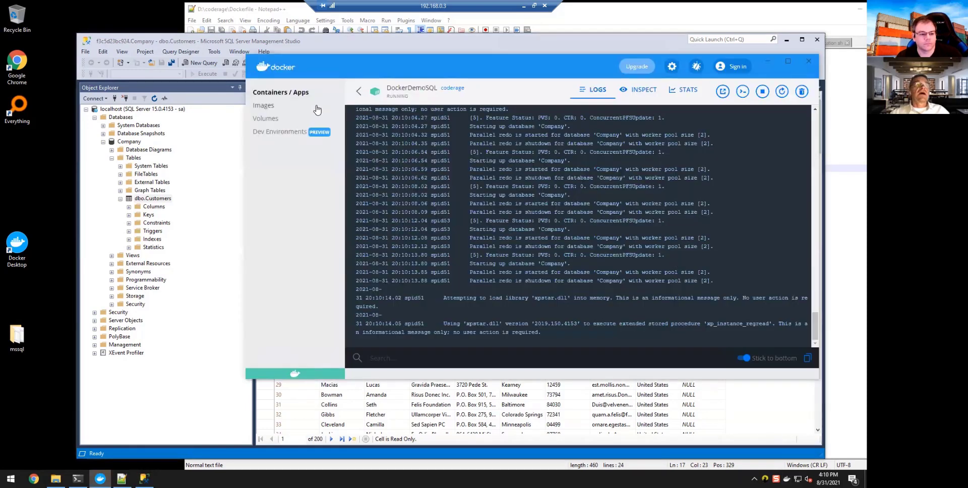
left_click(259, 107)
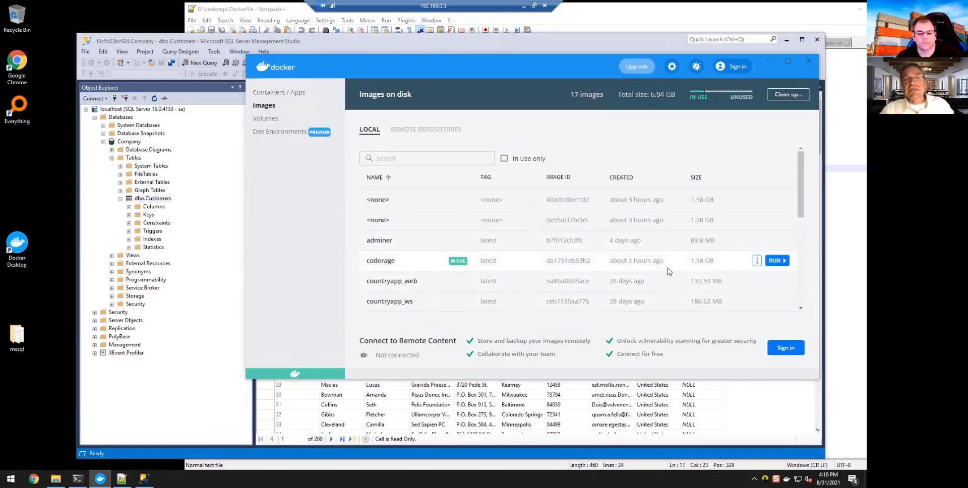
left_click(757, 262)
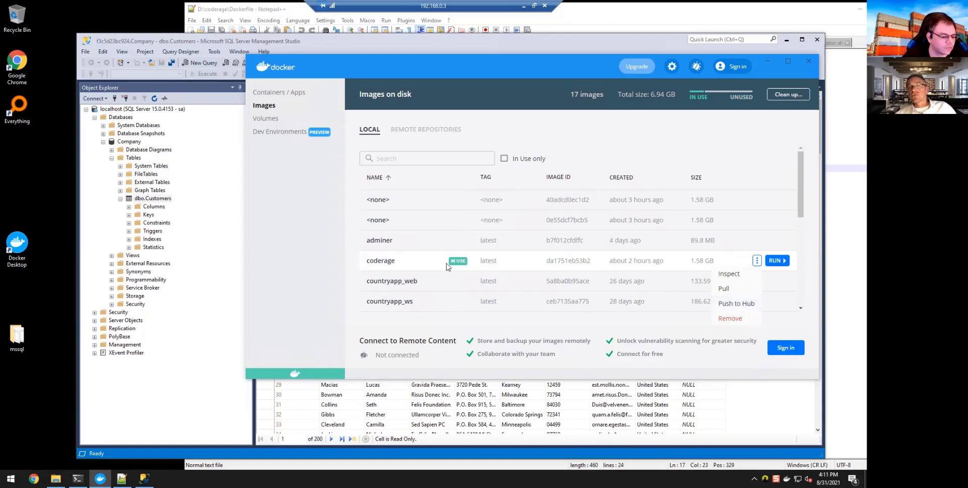
key("Escape")
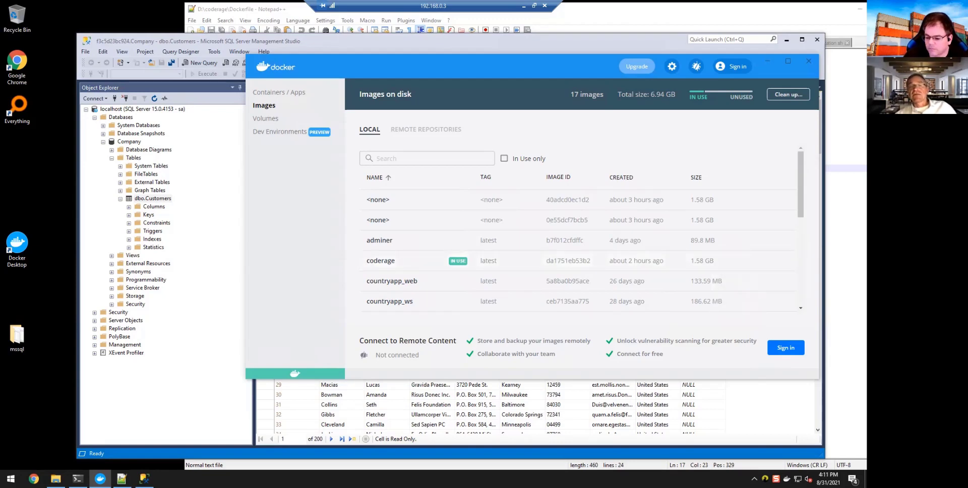
Step: Switch to Chrome, load github.com in place of the Windows Subsystem for Linux page, and open the Coderage2021-Docker repository
key("alt+Tab")
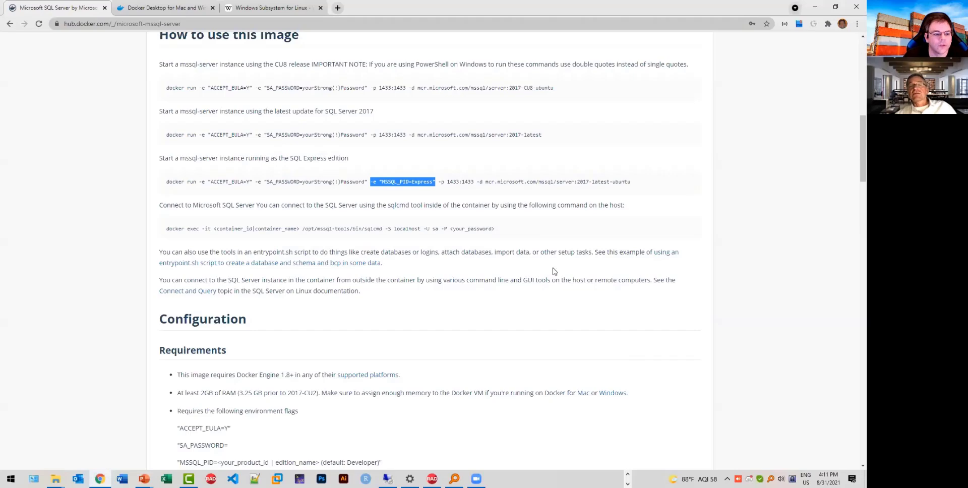
left_click(276, 8)
left_click(275, 21)
type("github.com")
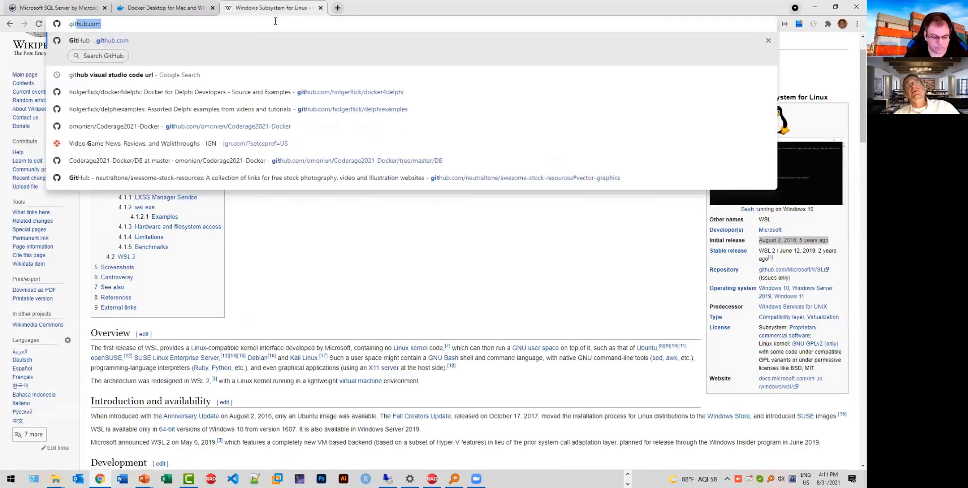
key("Return")
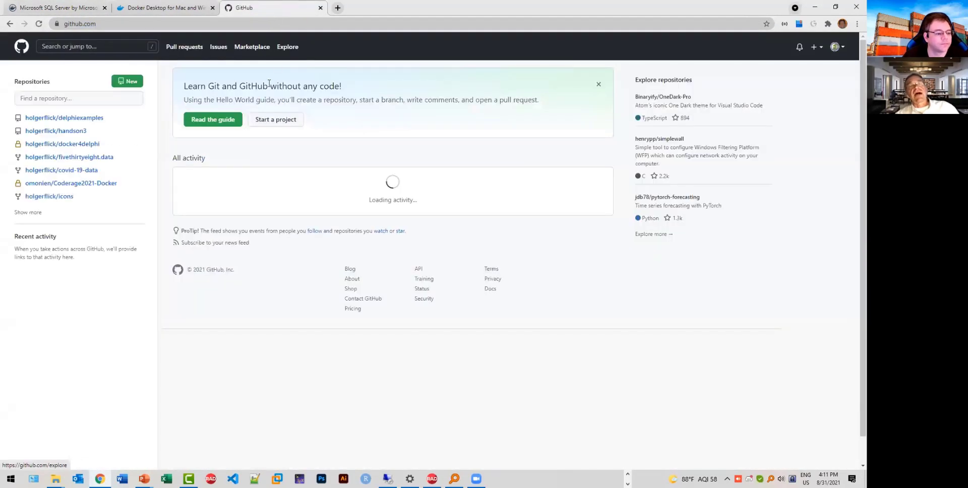
left_click(83, 186)
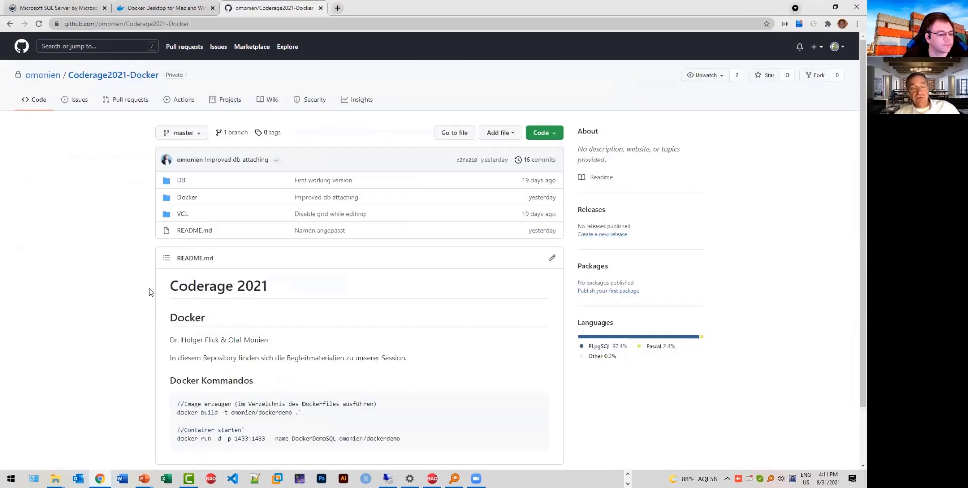
Step: Examine the docker build and docker run commands in the repository's README
scroll(141, 293, "down", 2)
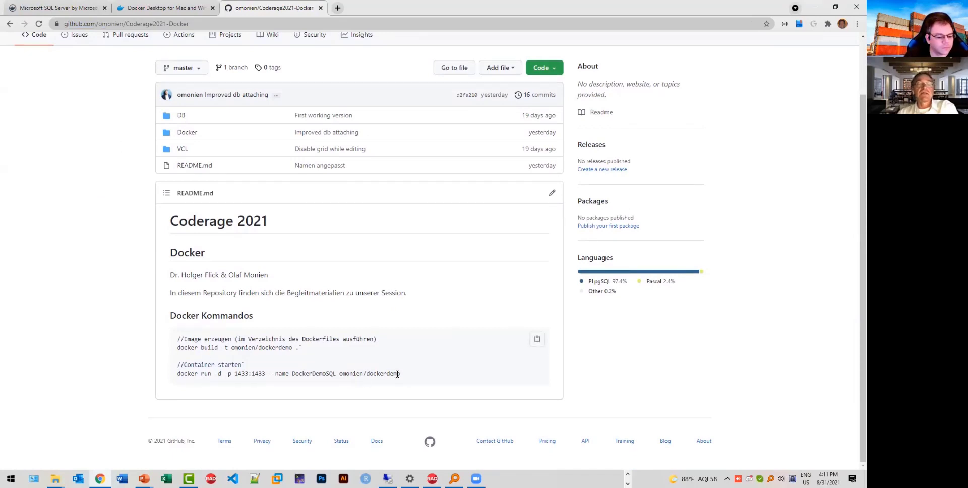
left_click_drag(301, 348, 176, 351)
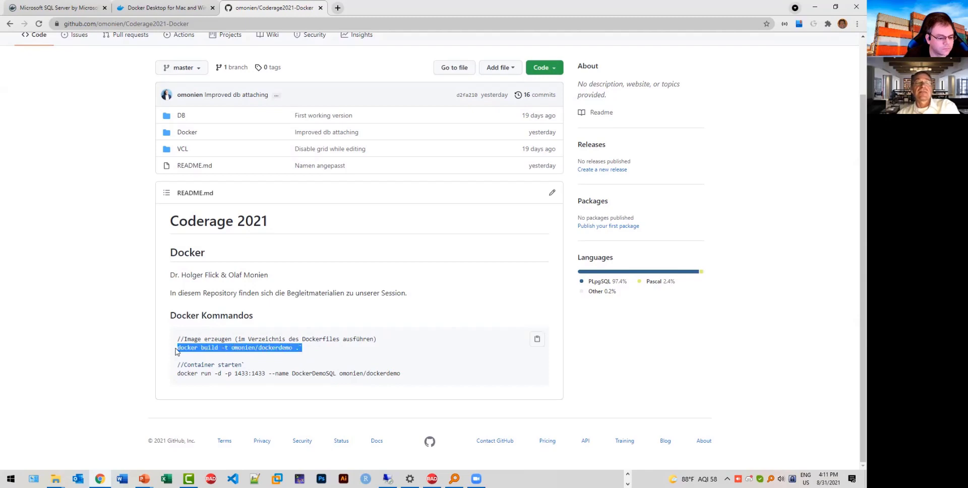
left_click_drag(401, 374, 170, 371)
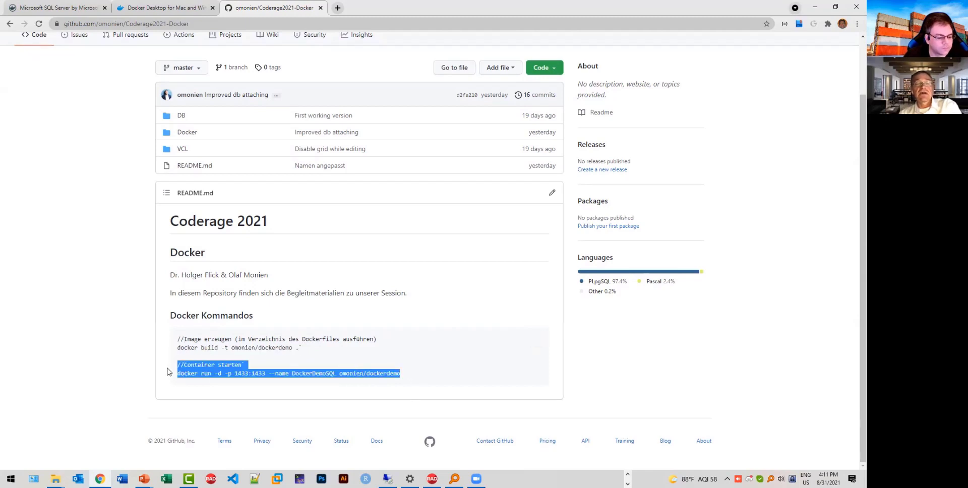
left_click(170, 371)
scroll(86, 298, "up", 1)
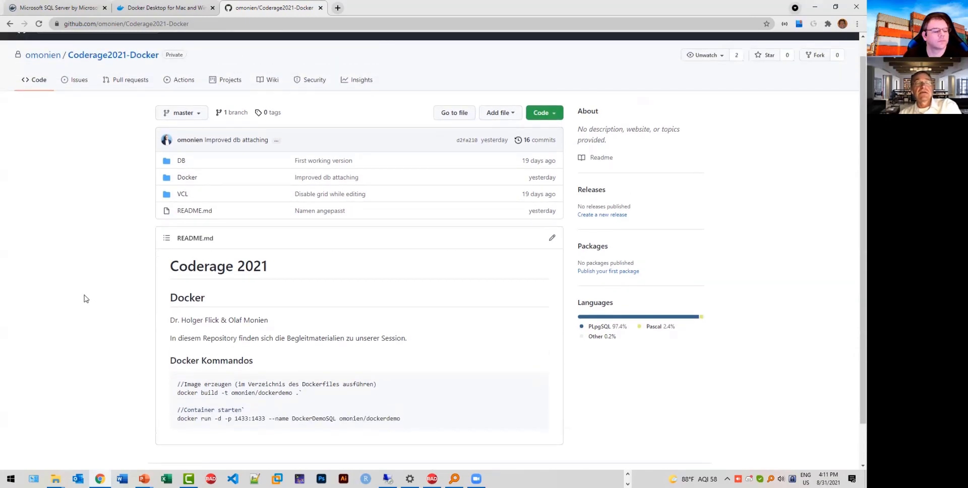